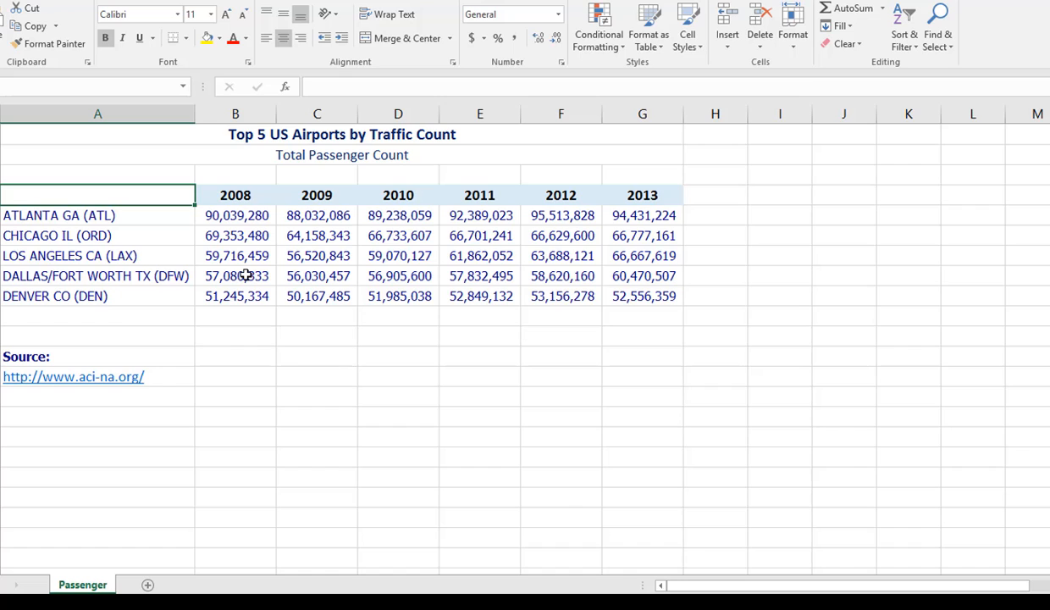
Insert a 2-D clustered column chart from the airport passenger table (A4:G9) and swap its rows and columns so airports form the categories.
{"action": "left_click_drag", "start_coordinate": [84, 196], "coordinate": [648, 300]}
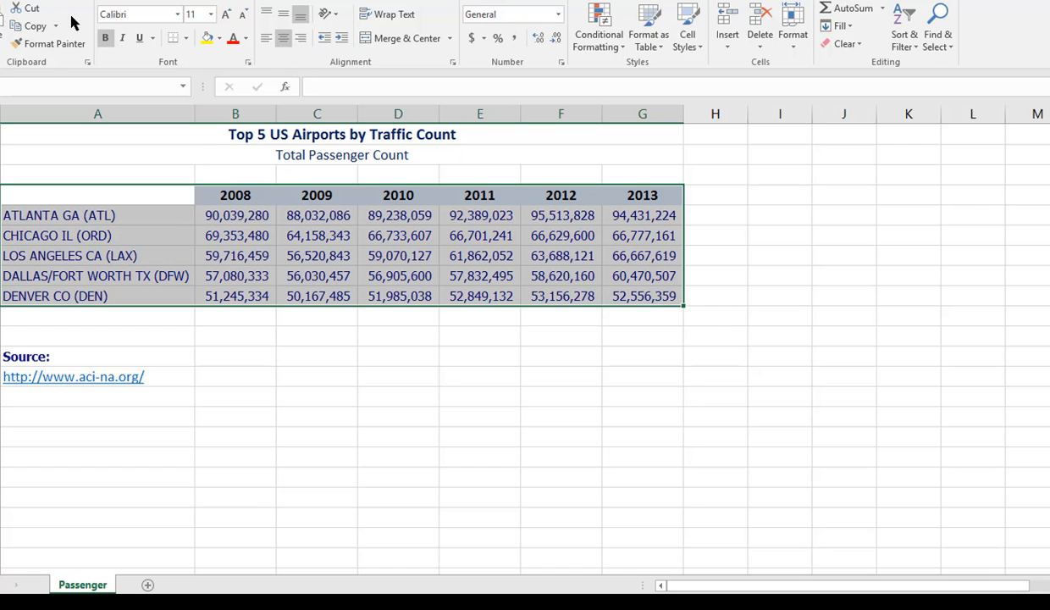
{"action": "left_click", "coordinate": [695, 319]}
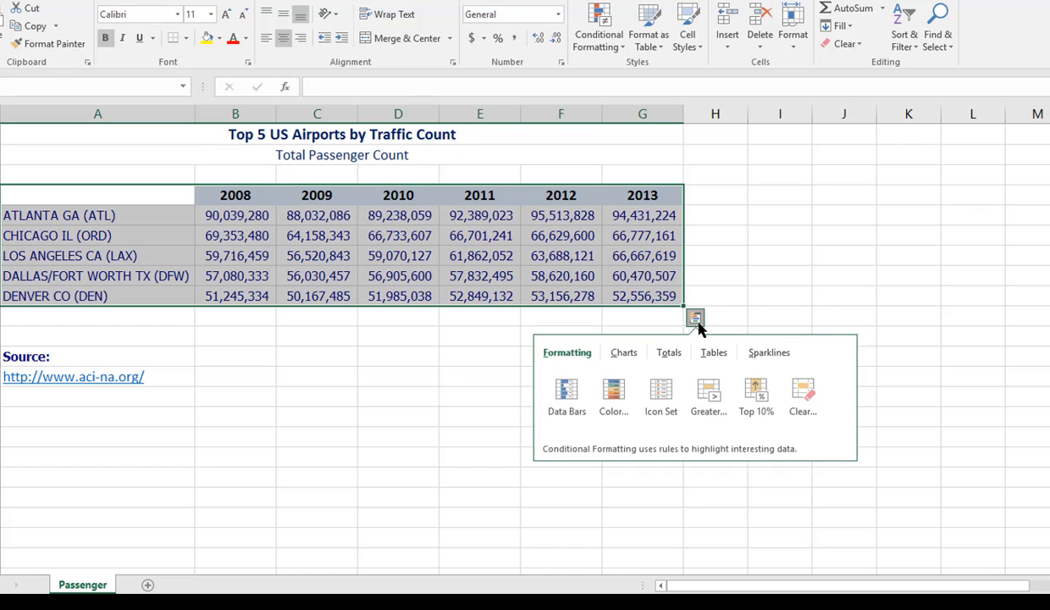
{"action": "left_click", "coordinate": [625, 354]}
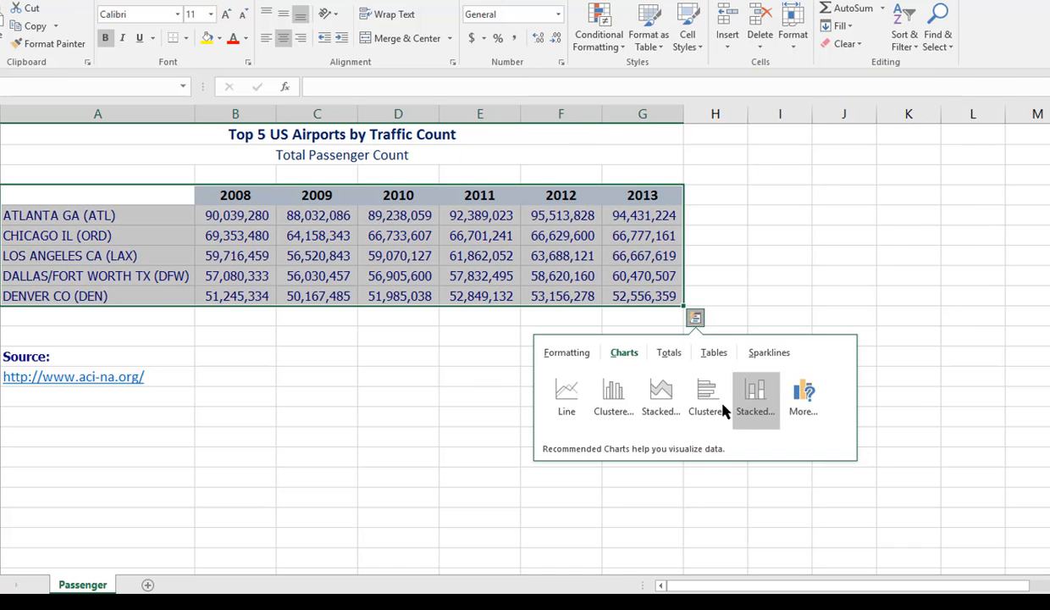
{"action": "left_click", "coordinate": [85, 0]}
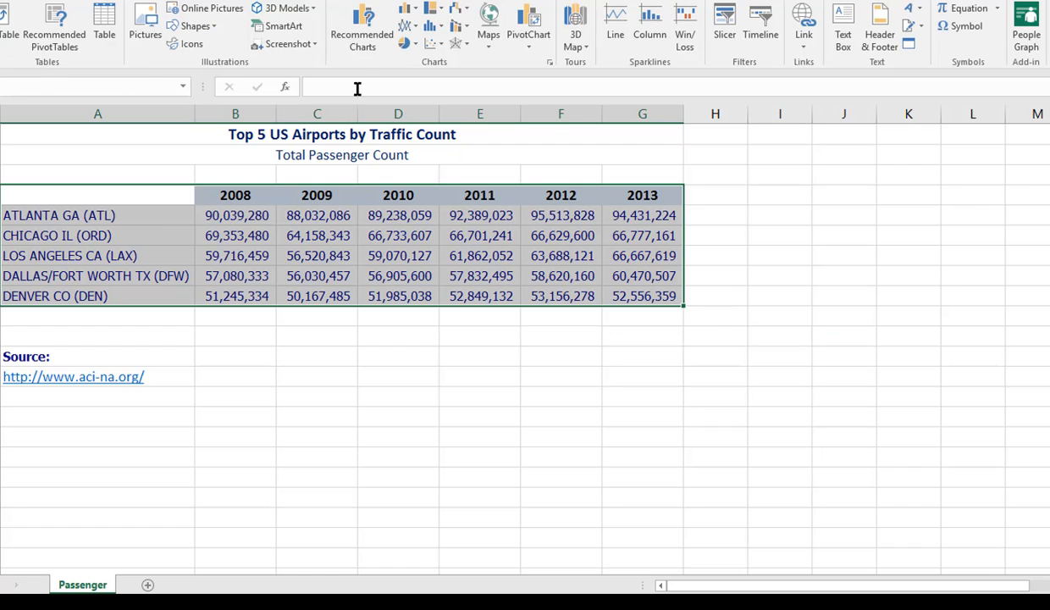
{"action": "left_click", "coordinate": [406, 11]}
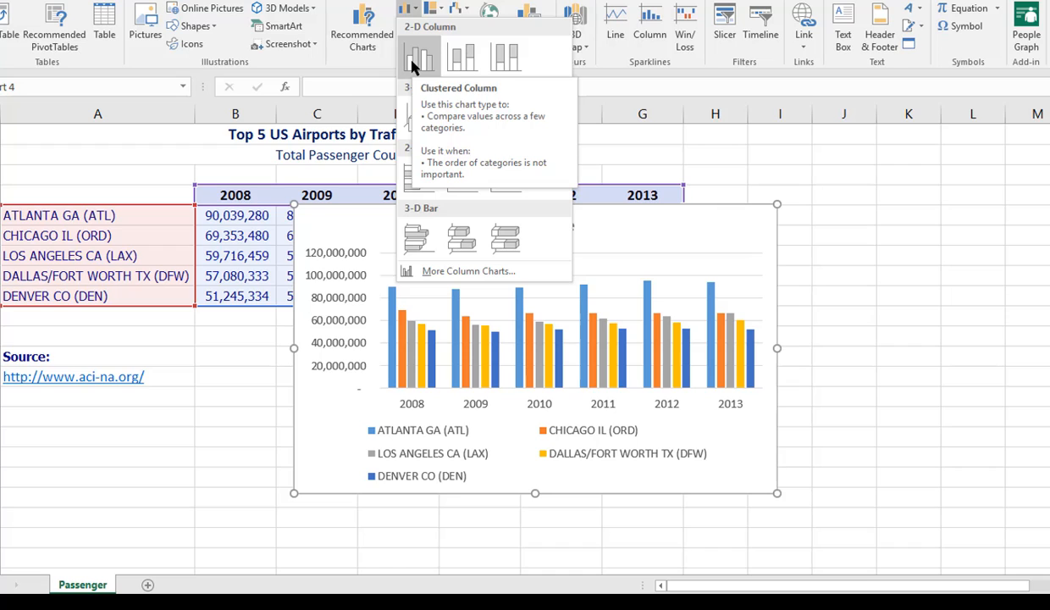
{"action": "left_click", "coordinate": [414, 63]}
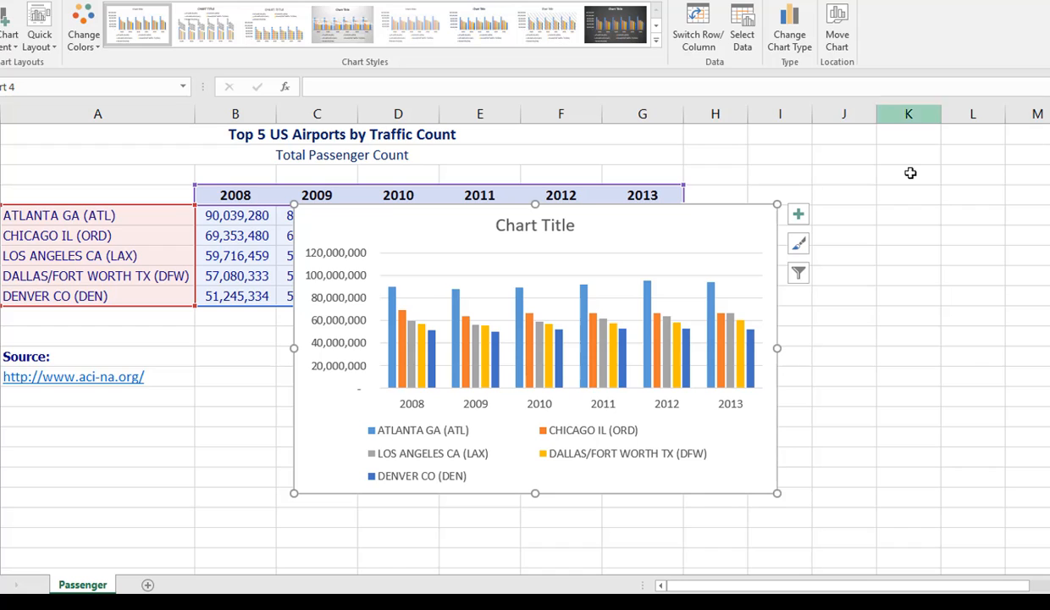
{"action": "left_click", "coordinate": [683, 42]}
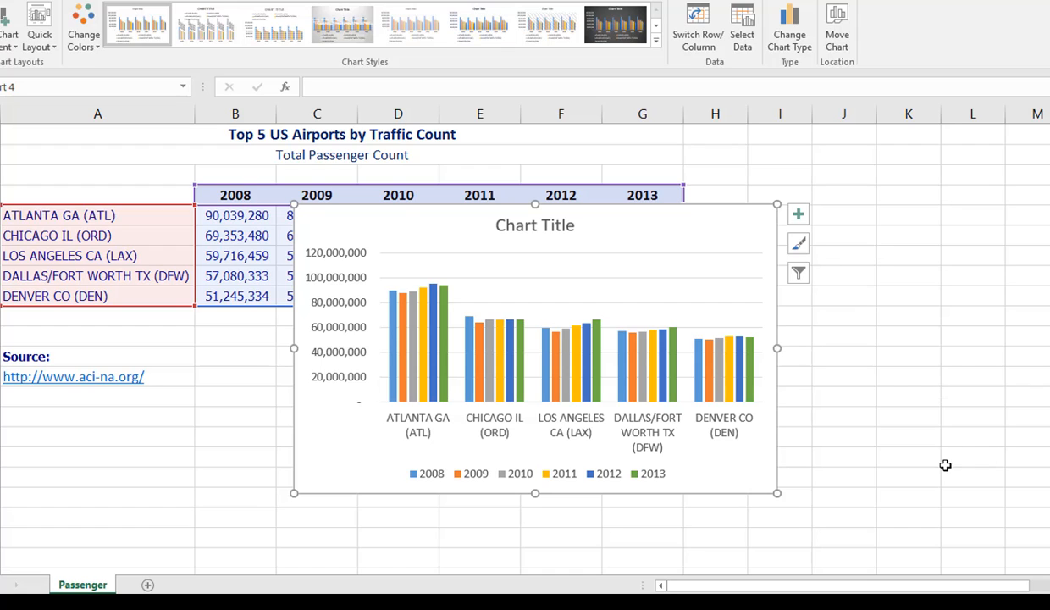
Set the display units of the chart's vertical value axis to Millions.
{"action": "left_click", "coordinate": [339, 307]}
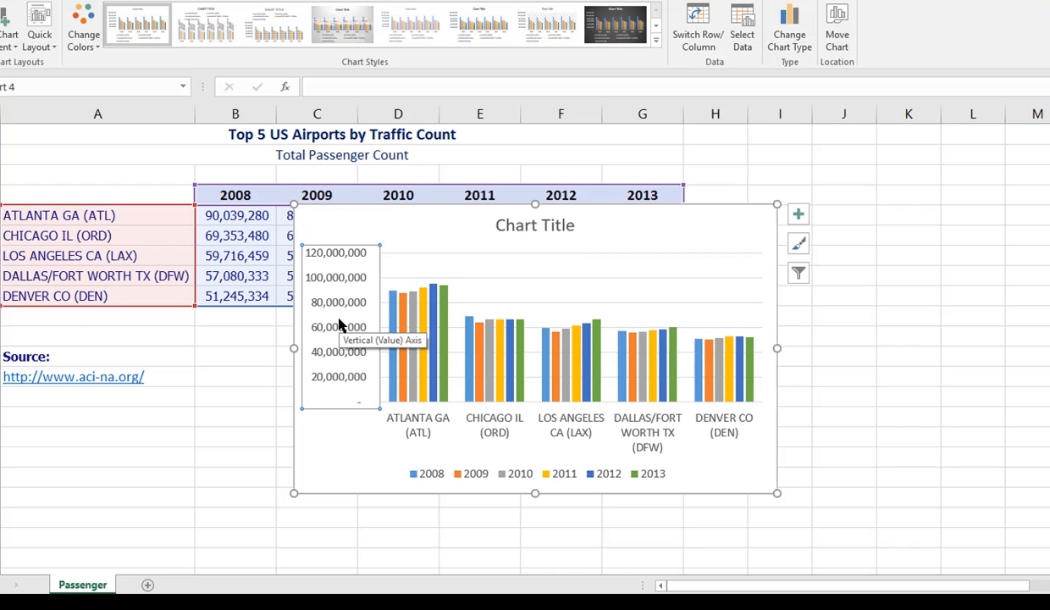
{"action": "double_click", "coordinate": [340, 326]}
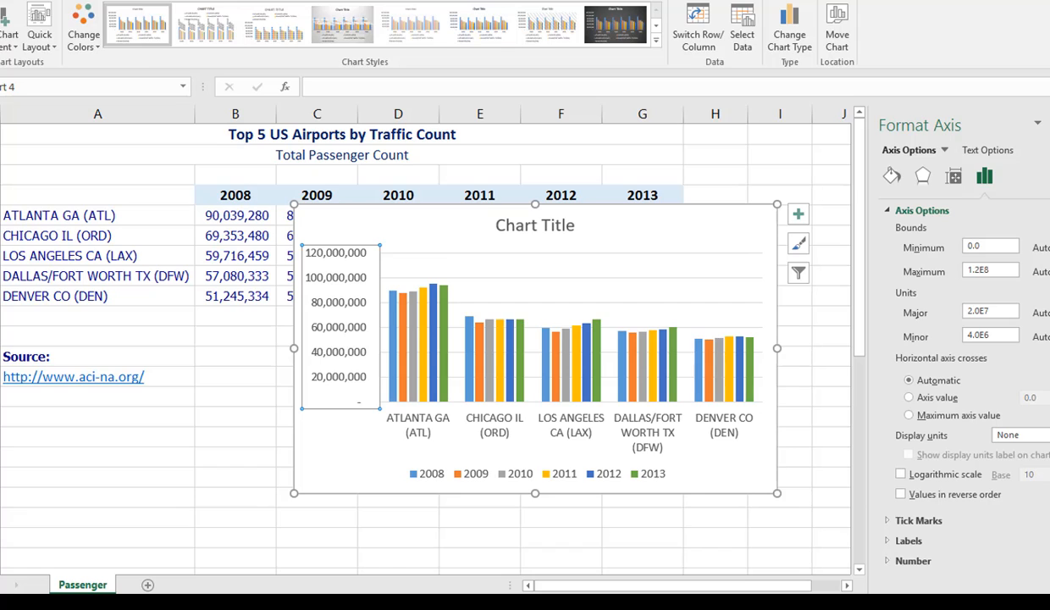
{"action": "left_click", "coordinate": [1047, 435]}
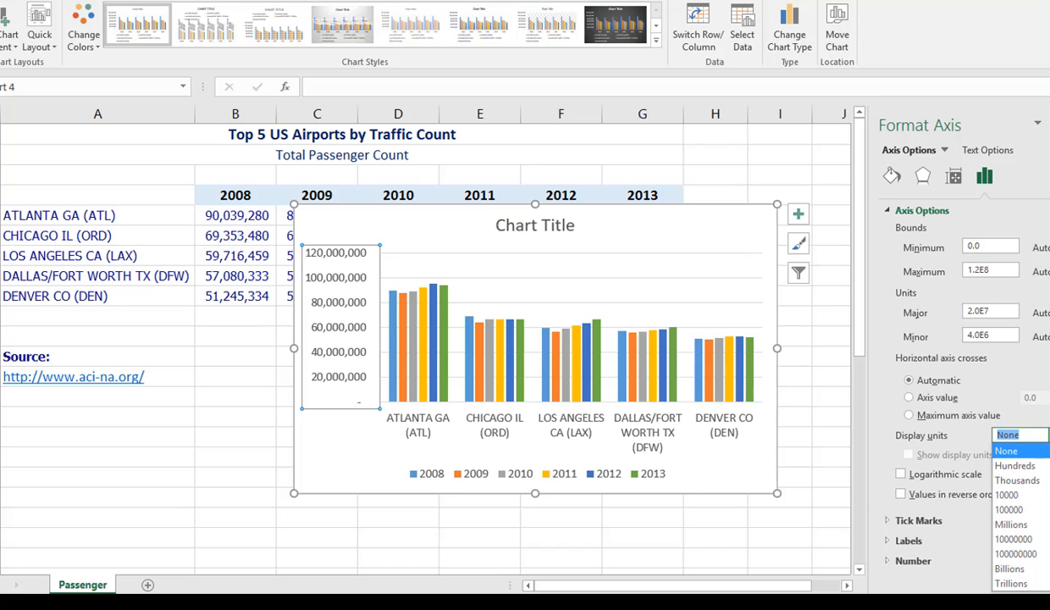
{"action": "left_click", "coordinate": [1040, 524]}
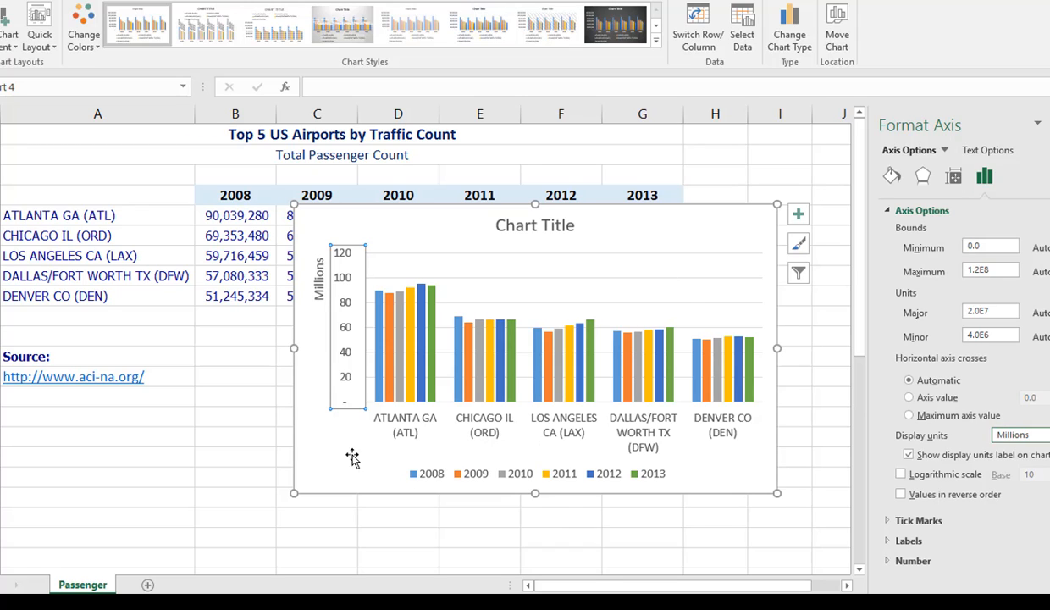
Replace the placeholder chart title with "Top US Airports by Year".
{"action": "left_click", "coordinate": [539, 222]}
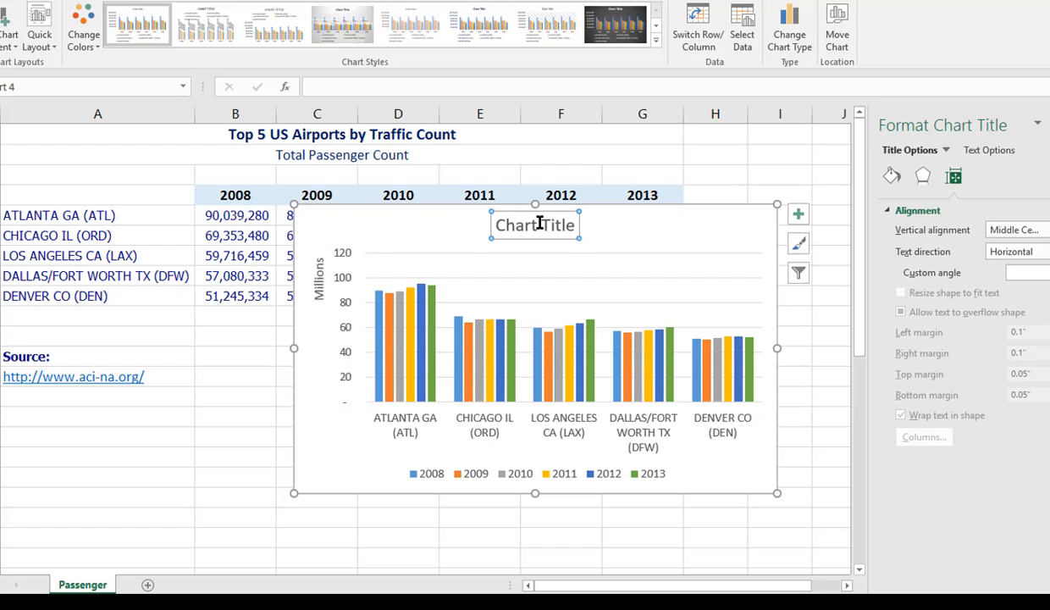
{"action": "left_click", "coordinate": [331, 88]}
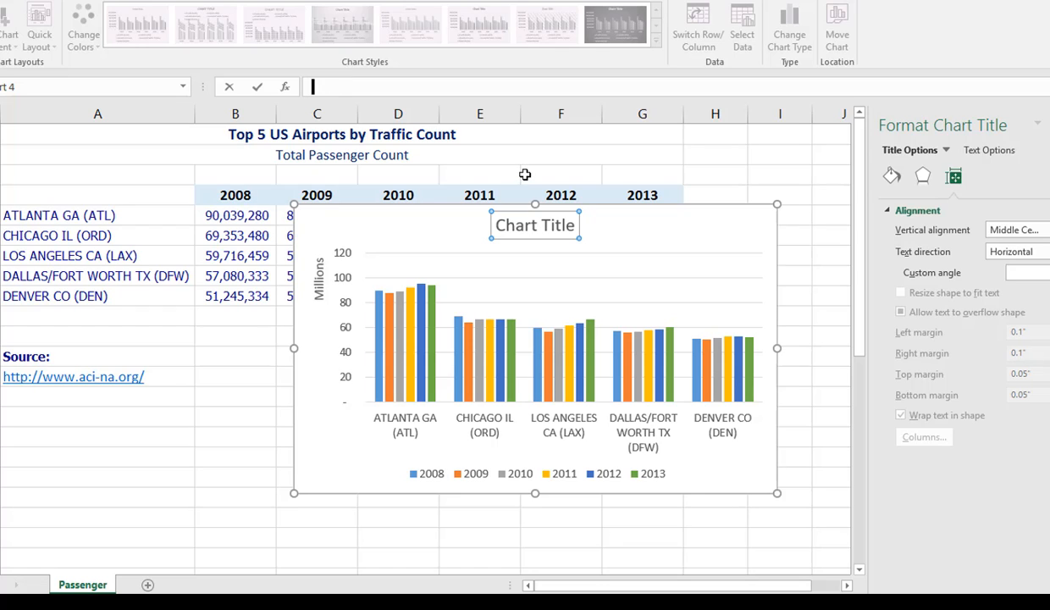
{"action": "type", "text": "Top US Airports by "}
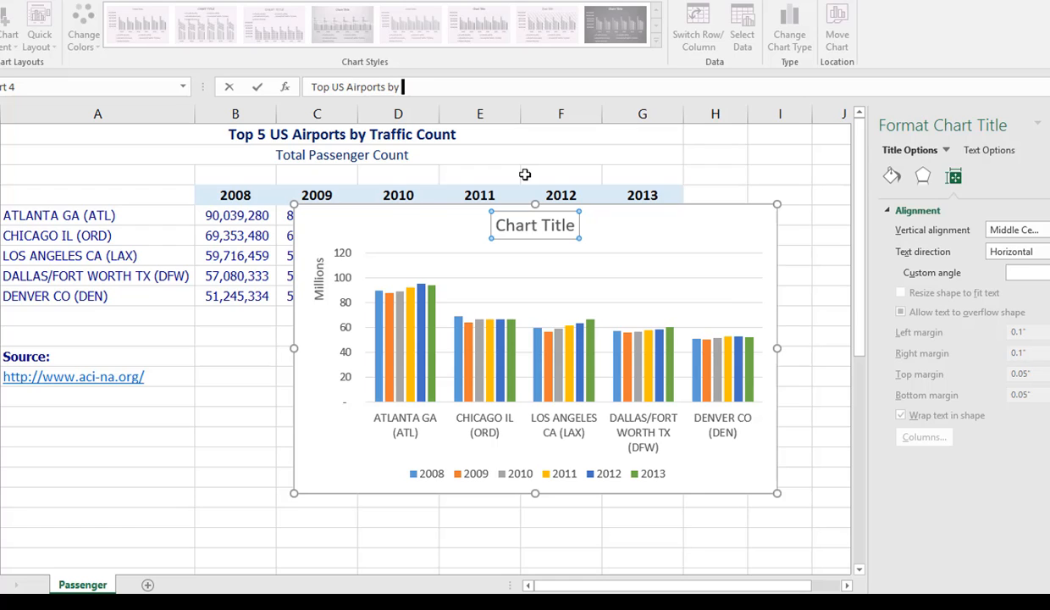
{"action": "type", "text": "Year"}
{"action": "key", "text": "Return"}
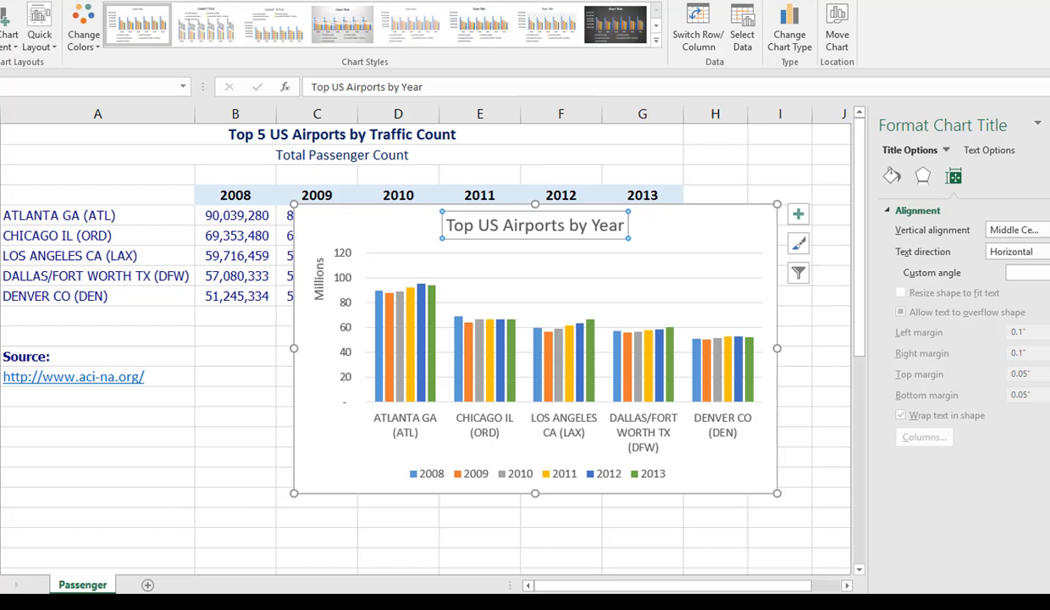
Make the chart title bold and enlarge its font to size 18.
{"action": "left_click", "coordinate": [36, 1]}
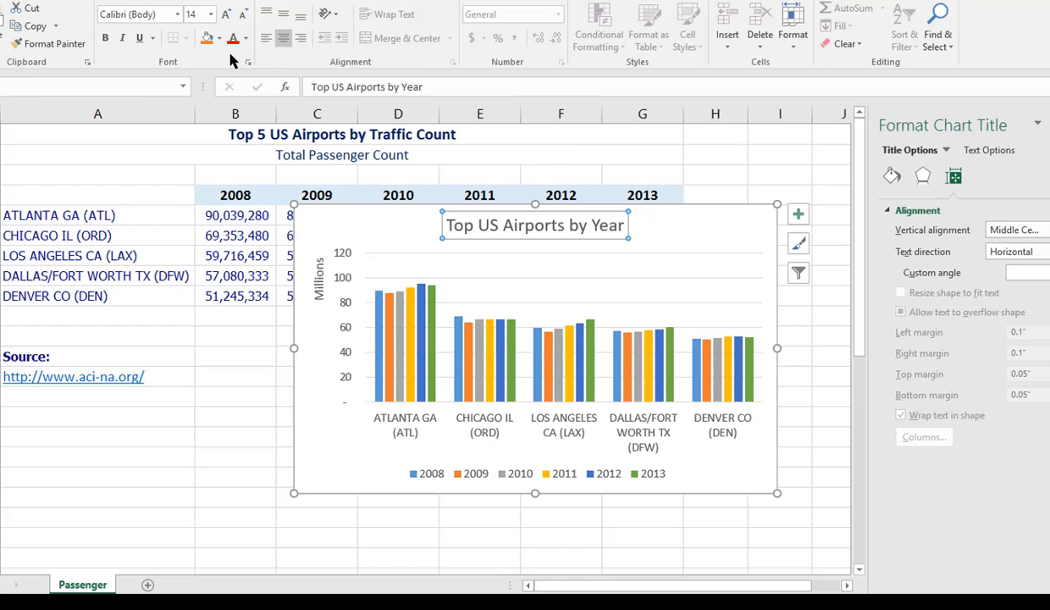
{"action": "left_click", "coordinate": [246, 38]}
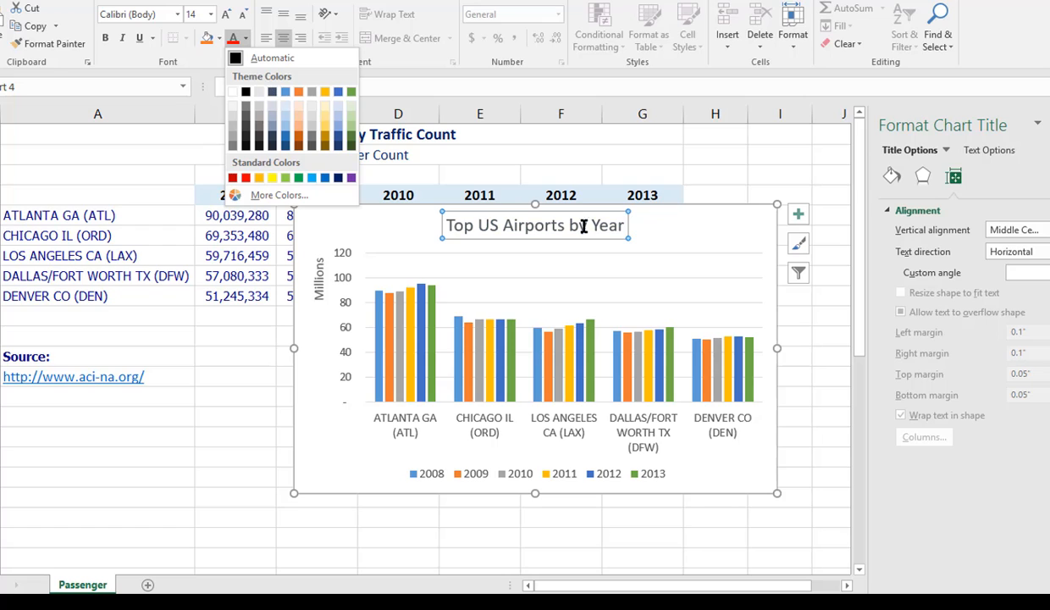
{"action": "left_click", "coordinate": [105, 38]}
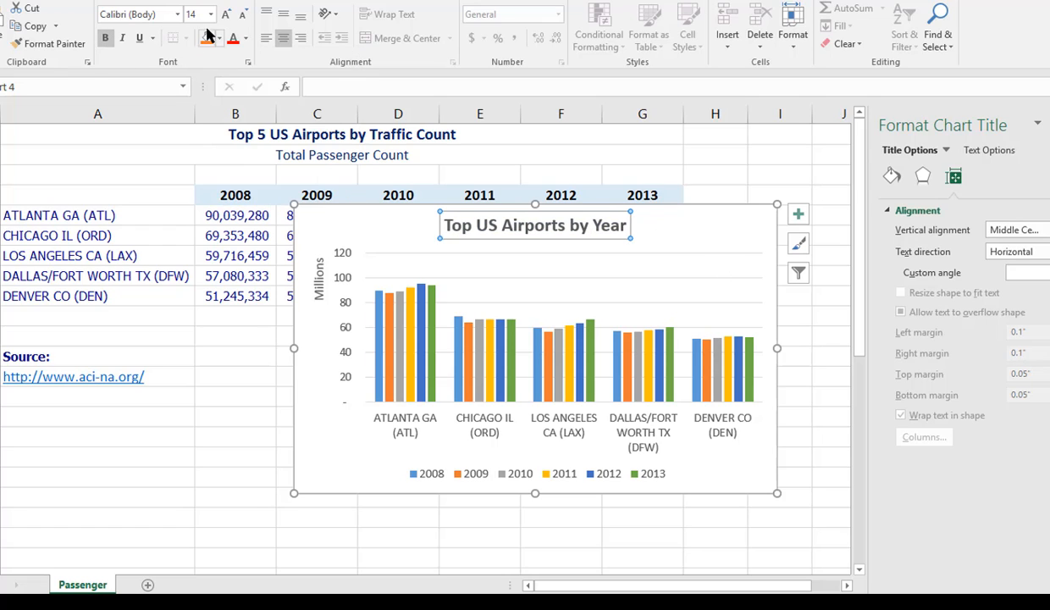
{"action": "left_click", "coordinate": [225, 14]}
{"action": "left_click", "coordinate": [224, 14]}
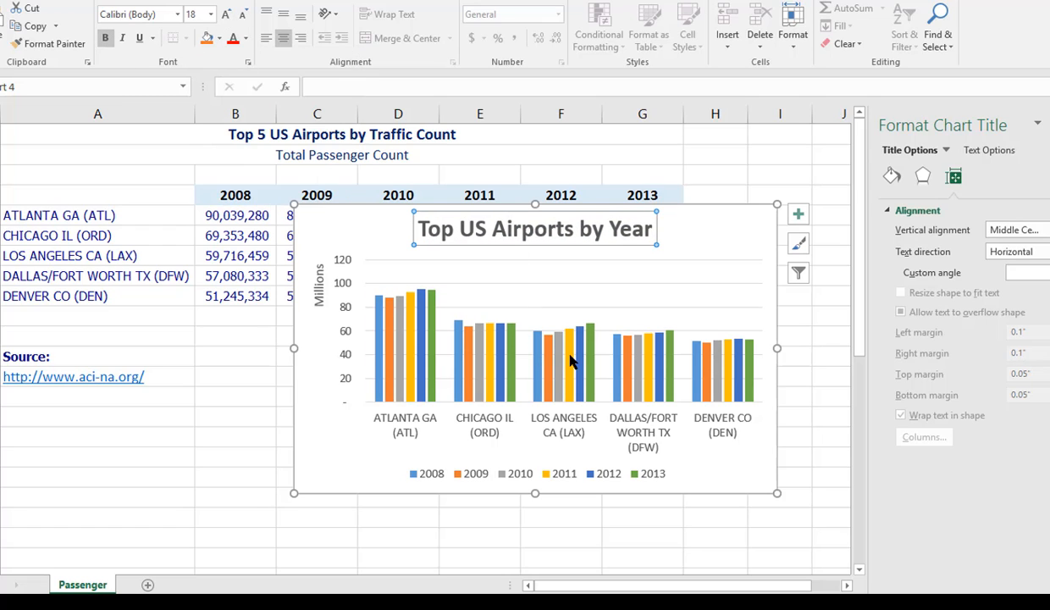
Apply the chart style with the dark gray gradient background to the whole chart.
{"action": "left_click", "coordinate": [724, 237]}
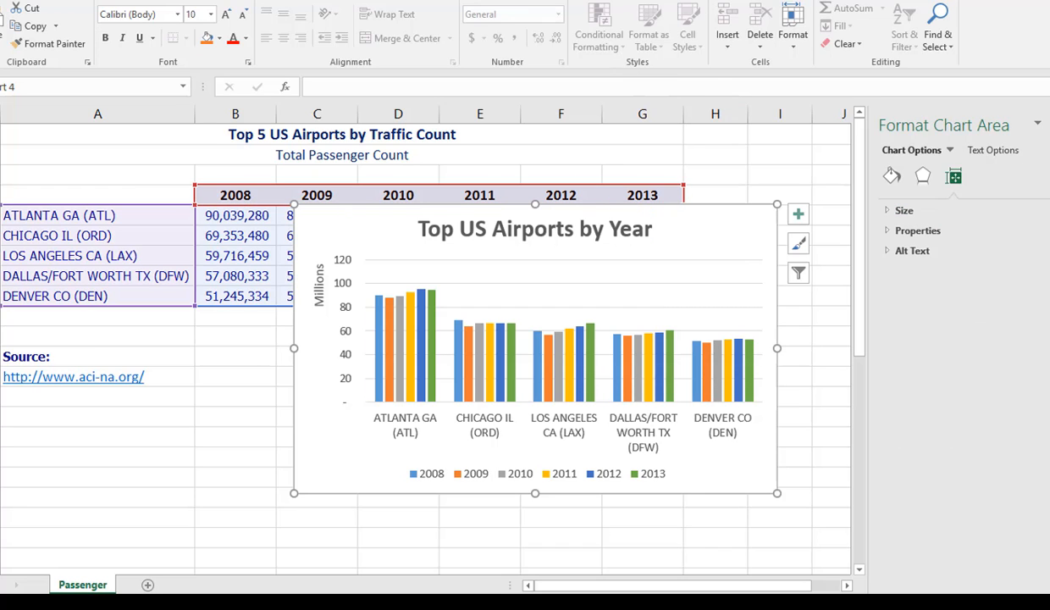
{"action": "left_click", "coordinate": [519, 0]}
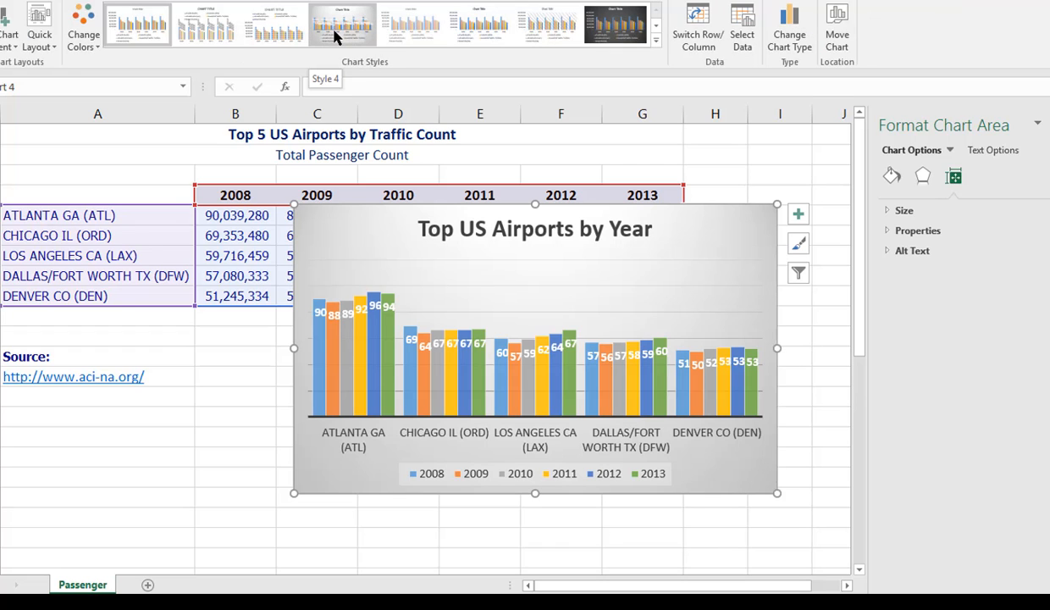
{"action": "left_click", "coordinate": [598, 24]}
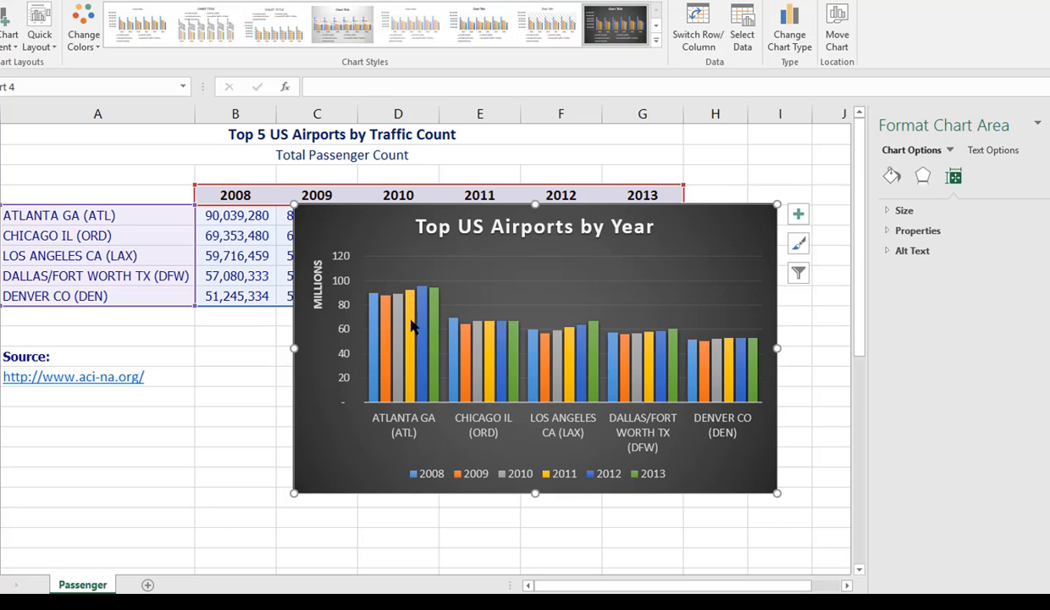
{"action": "left_click", "coordinate": [315, 281]}
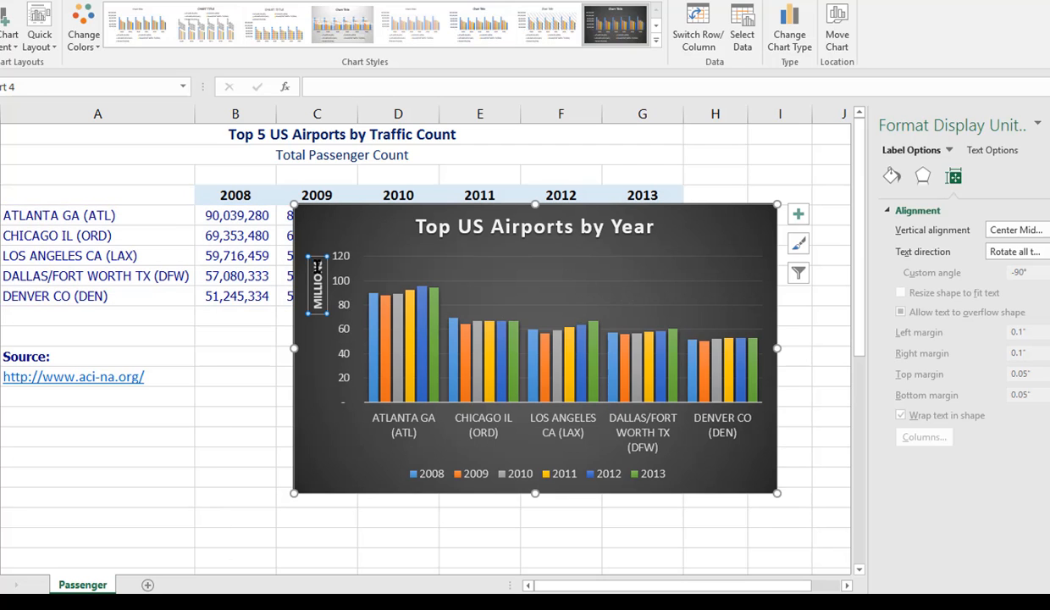
{"action": "mouse_move", "coordinate": [318, 246]}
{"action": "left_mouse_down"}
{"action": "mouse_move", "coordinate": [316, 261]}
{"action": "mouse_move", "coordinate": [325, 237]}
{"action": "left_mouse_up"}
{"action": "left_click", "coordinate": [324, 261]}
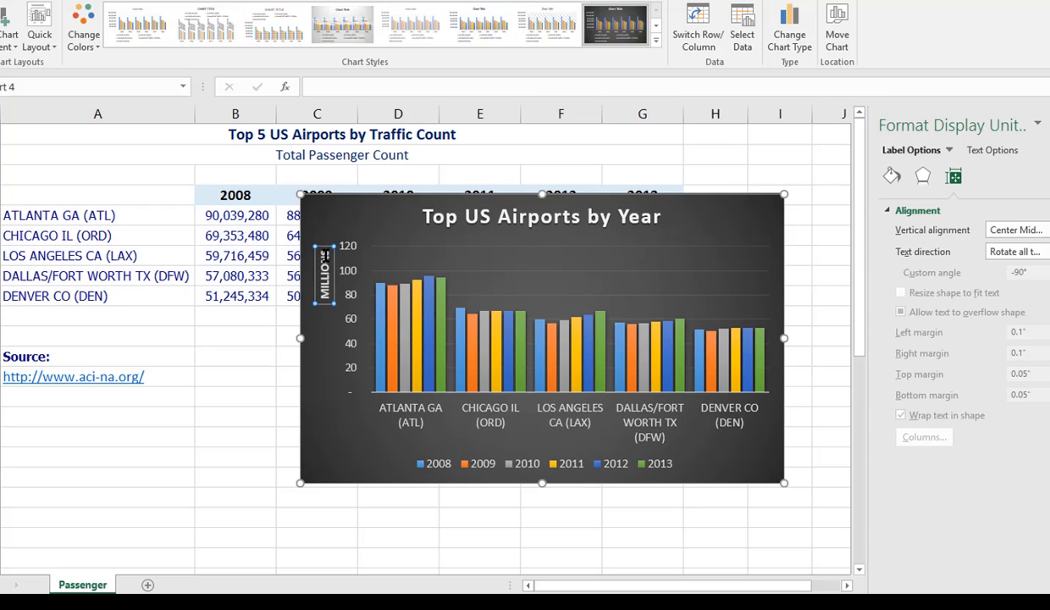
{"action": "left_click", "coordinate": [343, 279]}
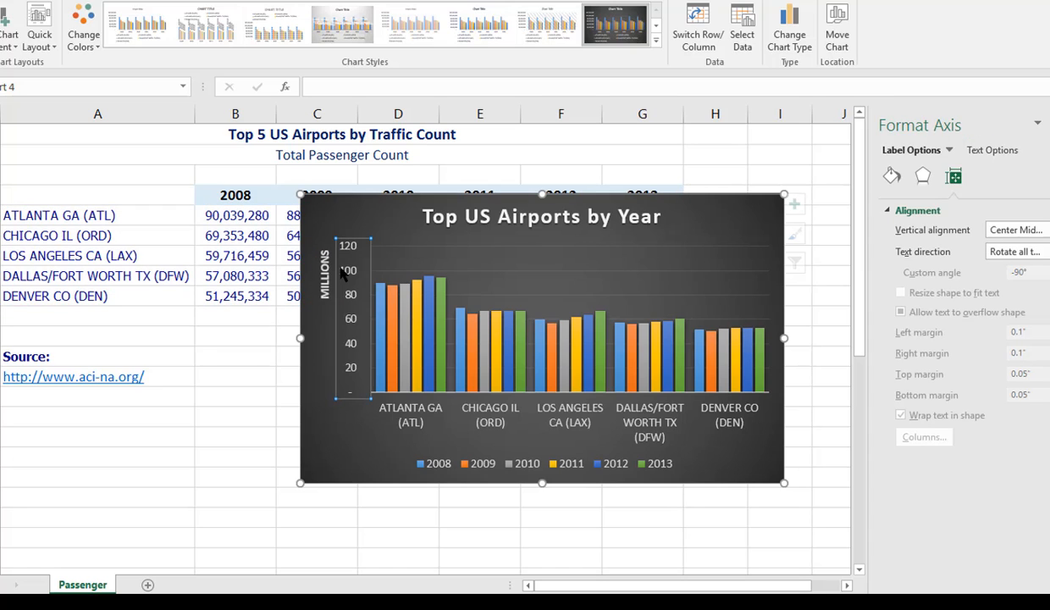
{"action": "left_click", "coordinate": [244, 375]}
Move the chart directly below the source link, starting in column A, and widen it to the end of column G.
{"action": "left_click_drag", "start_coordinate": [750, 228], "coordinate": [449, 431]}
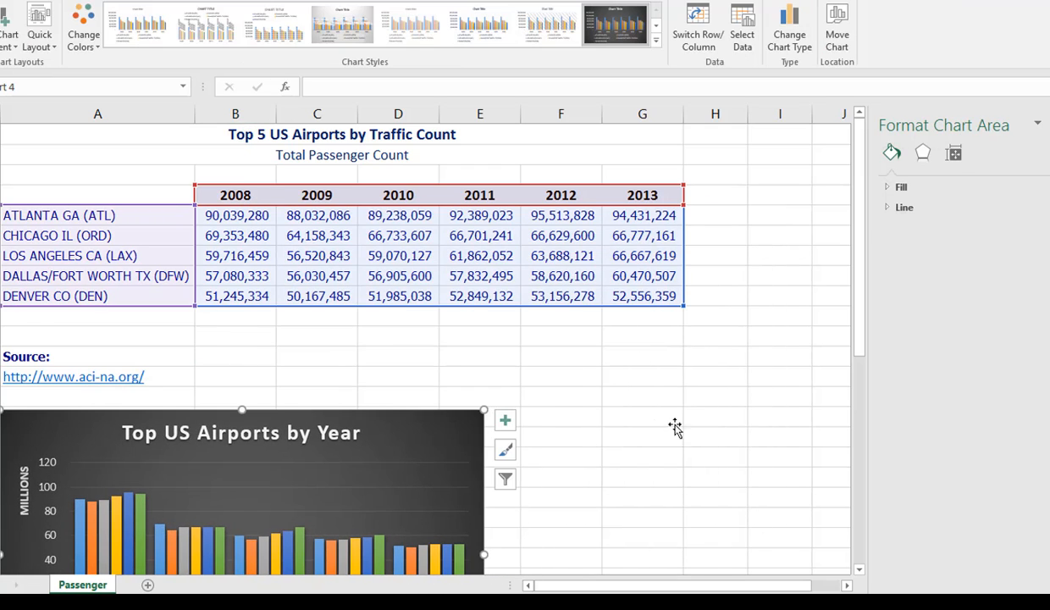
{"action": "scroll", "coordinate": [703, 411], "scroll_direction": "down", "scroll_amount": 2}
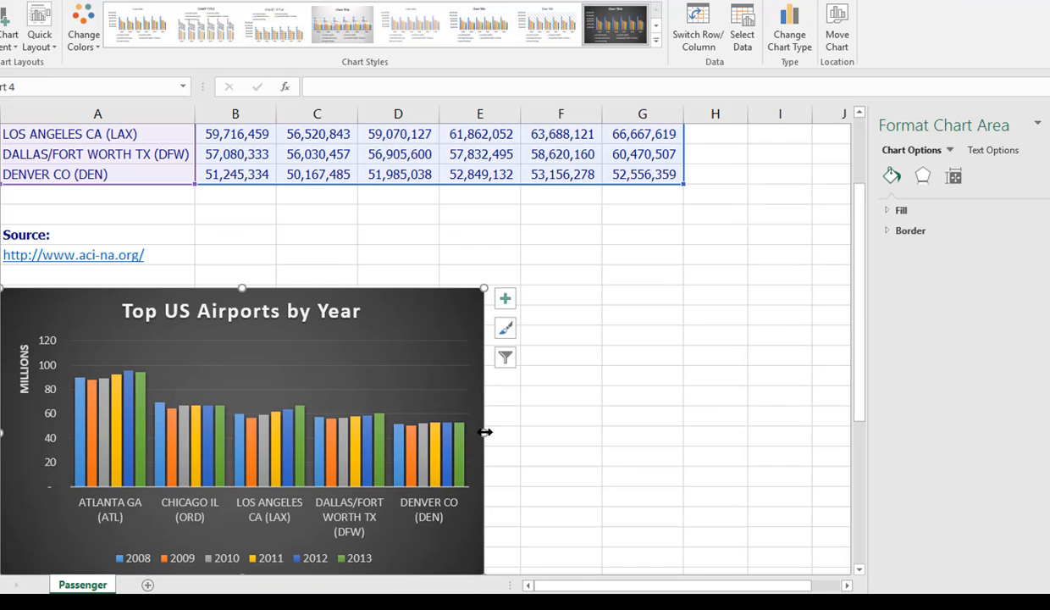
{"action": "left_click_drag", "start_coordinate": [485, 432], "coordinate": [686, 418]}
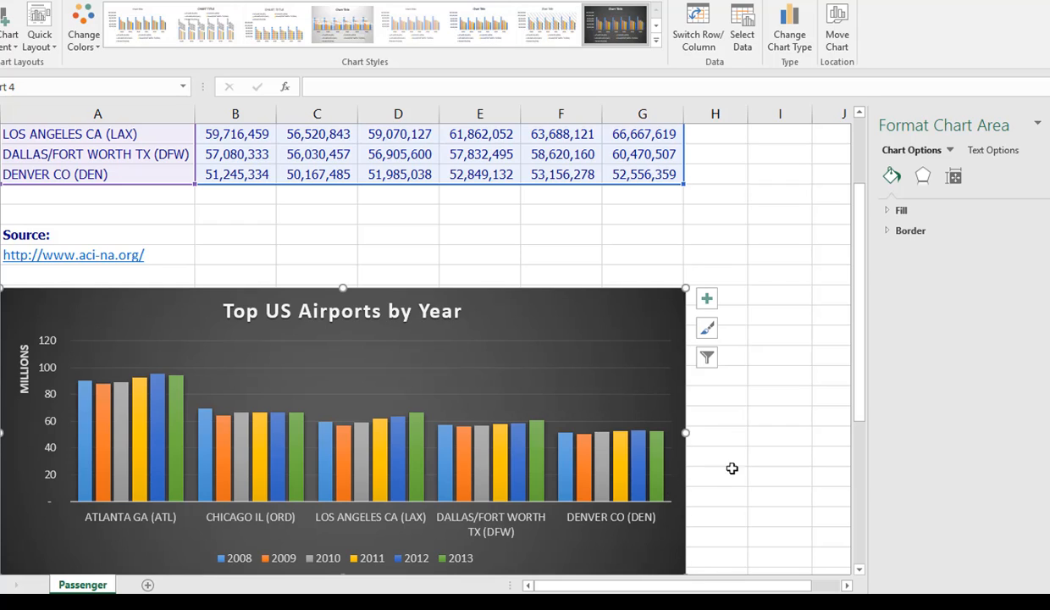
Give the 2013 data series a solid fill in the darkest shade of the orange theme color.
{"action": "left_click", "coordinate": [660, 477]}
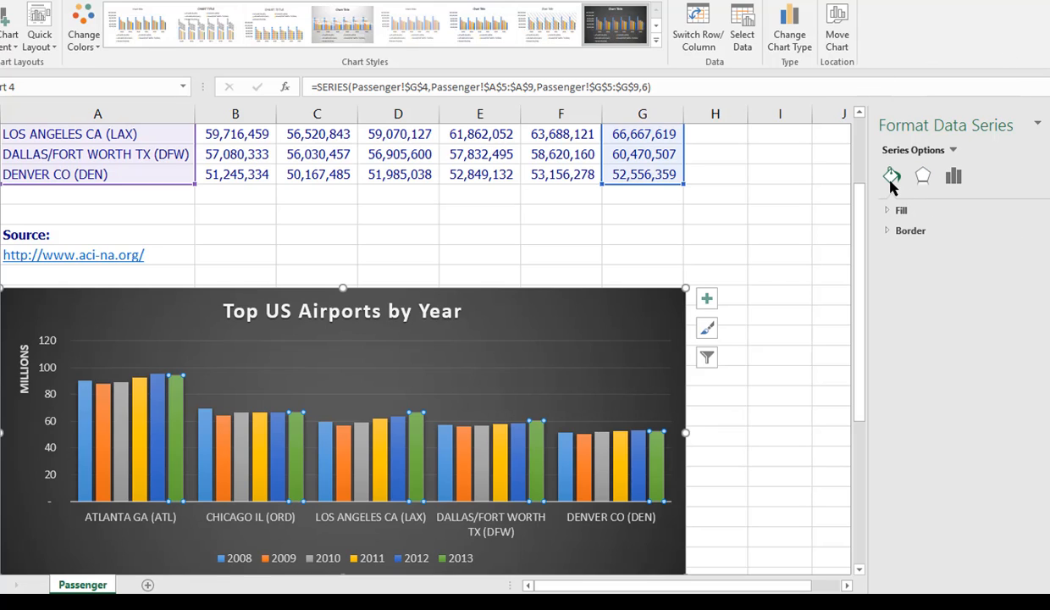
{"action": "left_click", "coordinate": [898, 212]}
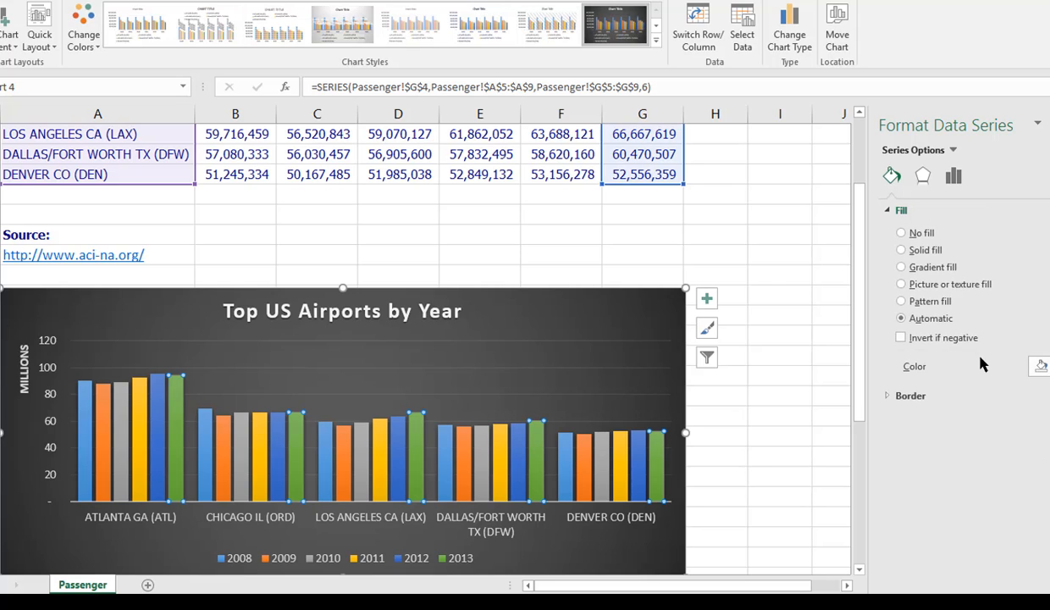
{"action": "left_click", "coordinate": [905, 252]}
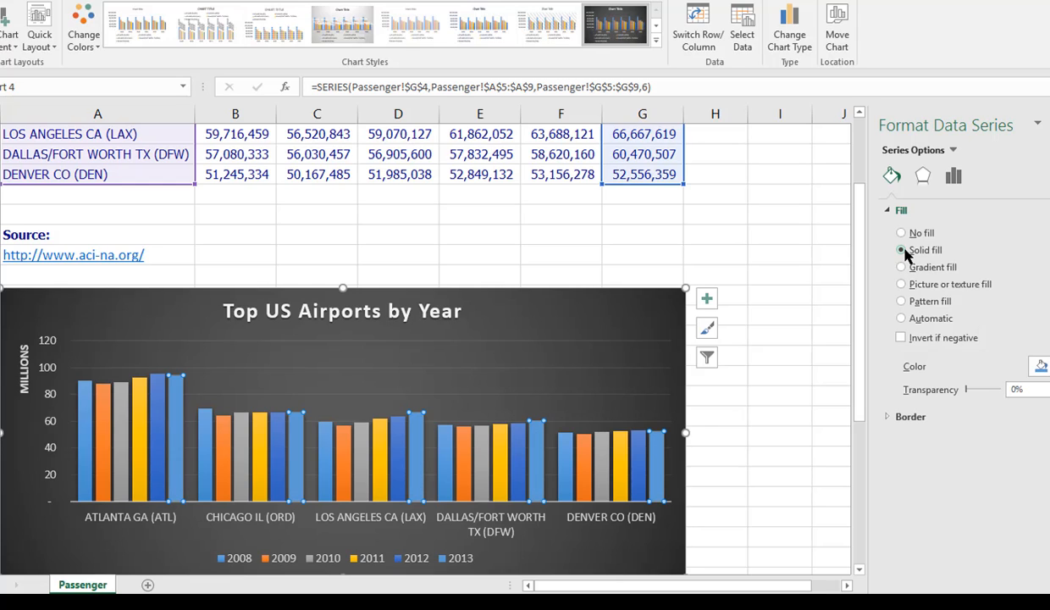
{"action": "left_click", "coordinate": [1040, 366]}
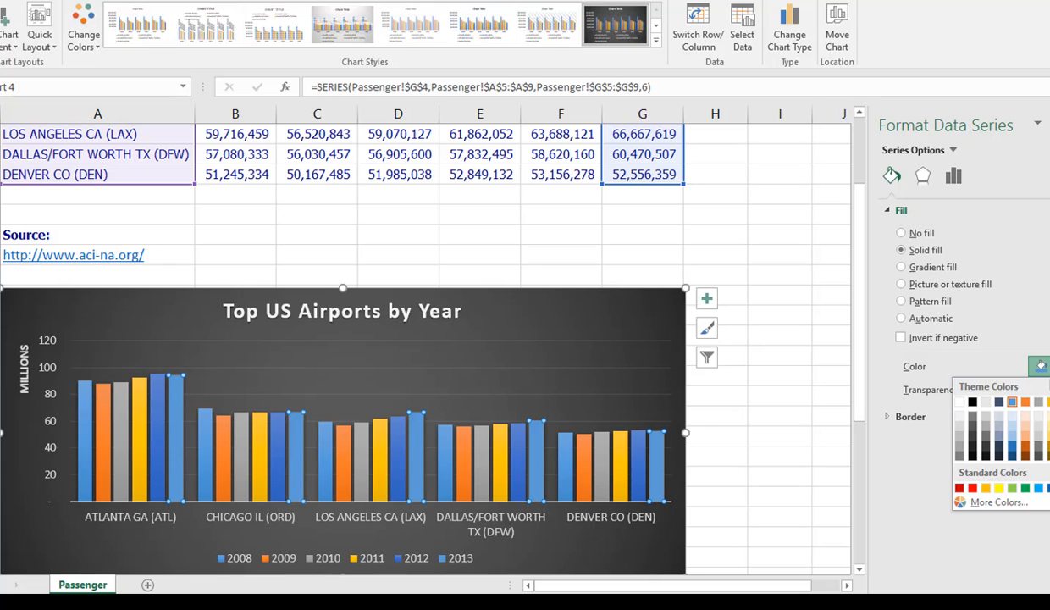
{"action": "left_click", "coordinate": [1026, 458]}
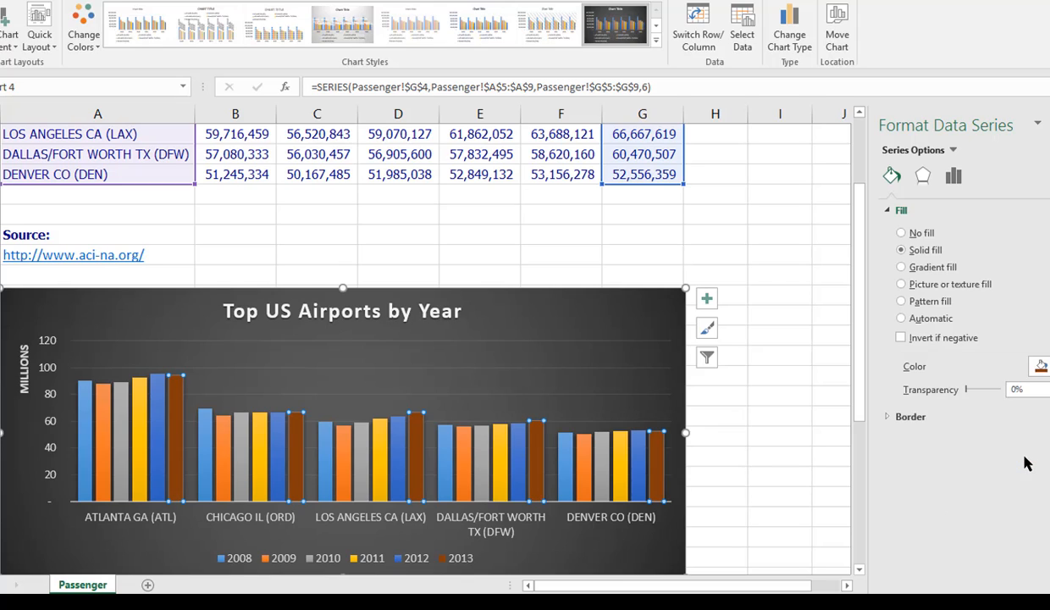
Give the 2010 data series a solid fill in the lightest shade of the orange theme color.
{"action": "left_click", "coordinate": [479, 466]}
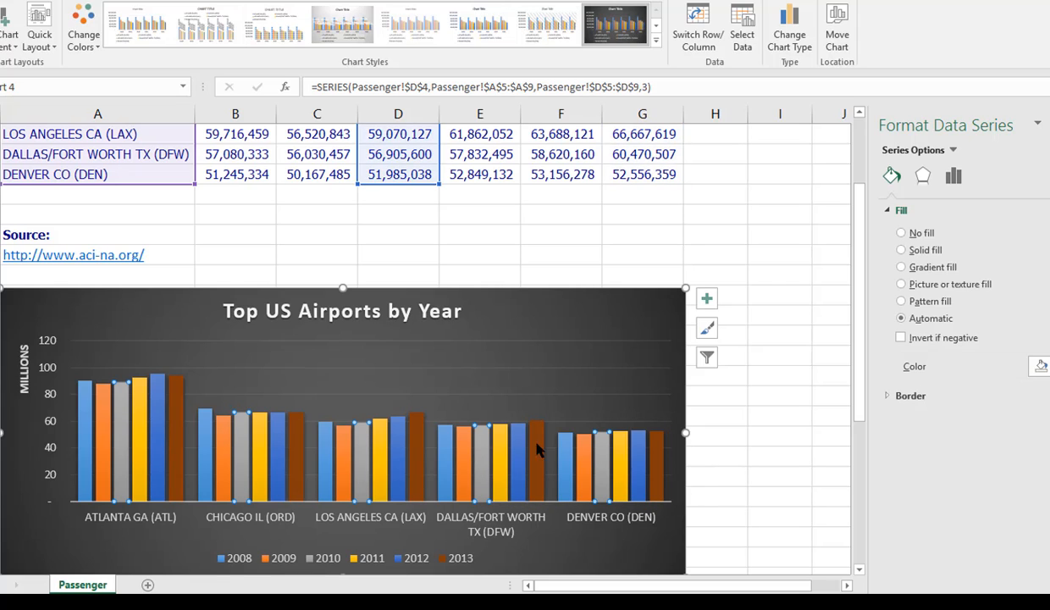
{"action": "left_click", "coordinate": [926, 252]}
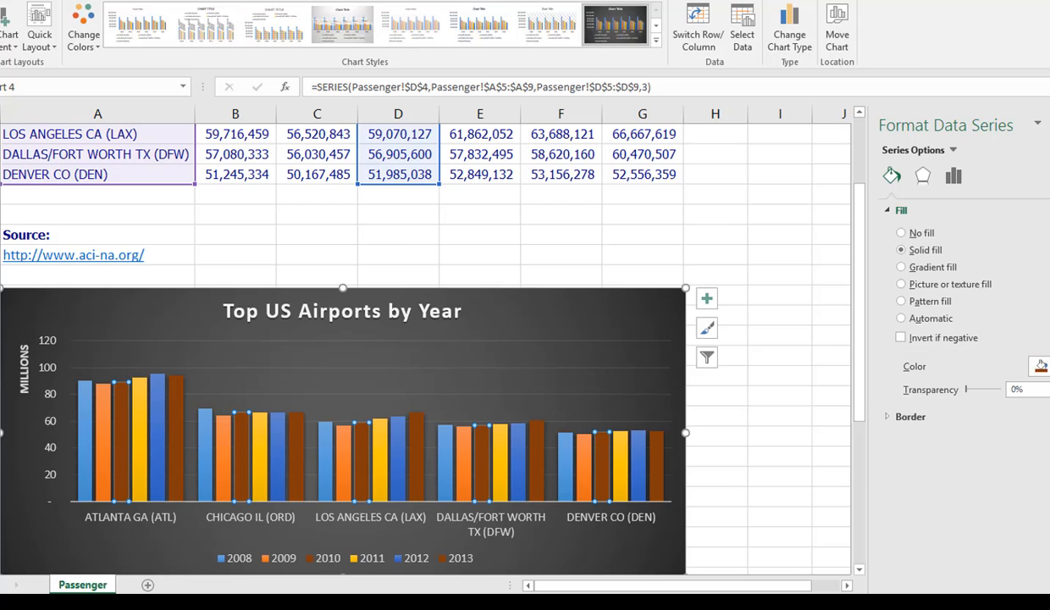
{"action": "left_click", "coordinate": [1040, 366]}
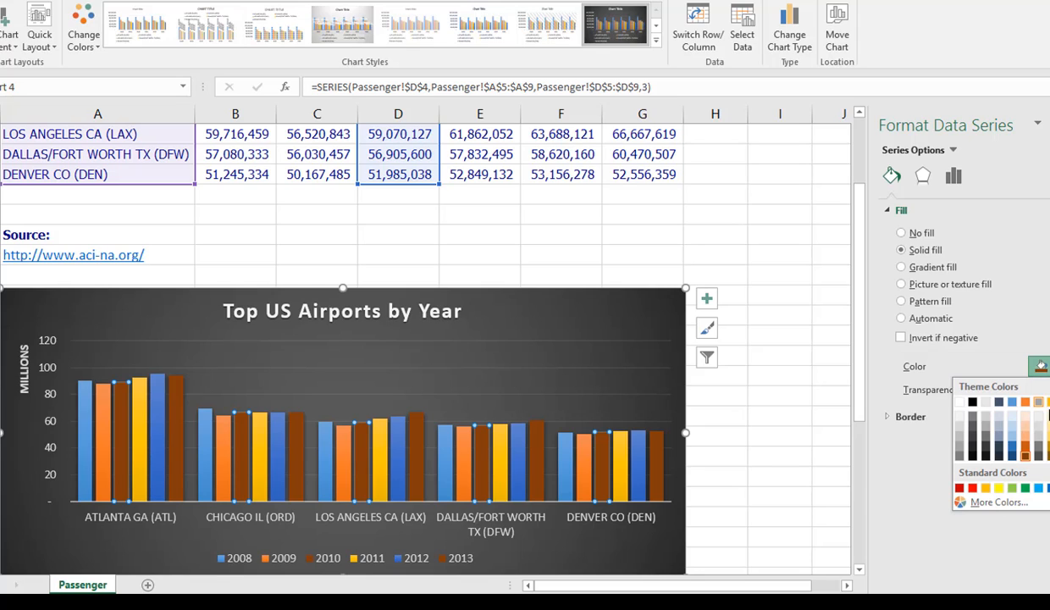
{"action": "left_click", "coordinate": [1038, 418]}
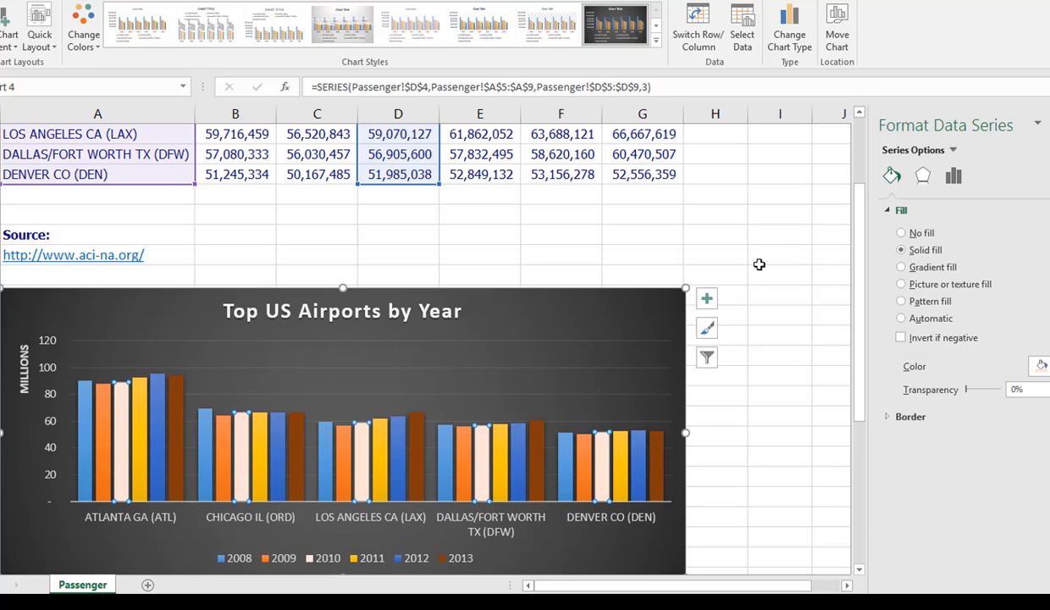
{"action": "left_click", "coordinate": [794, 330]}
Enlarge the font of the column chart's legend to size 14.
{"action": "scroll", "coordinate": [793, 329], "scroll_direction": "down", "scroll_amount": 1}
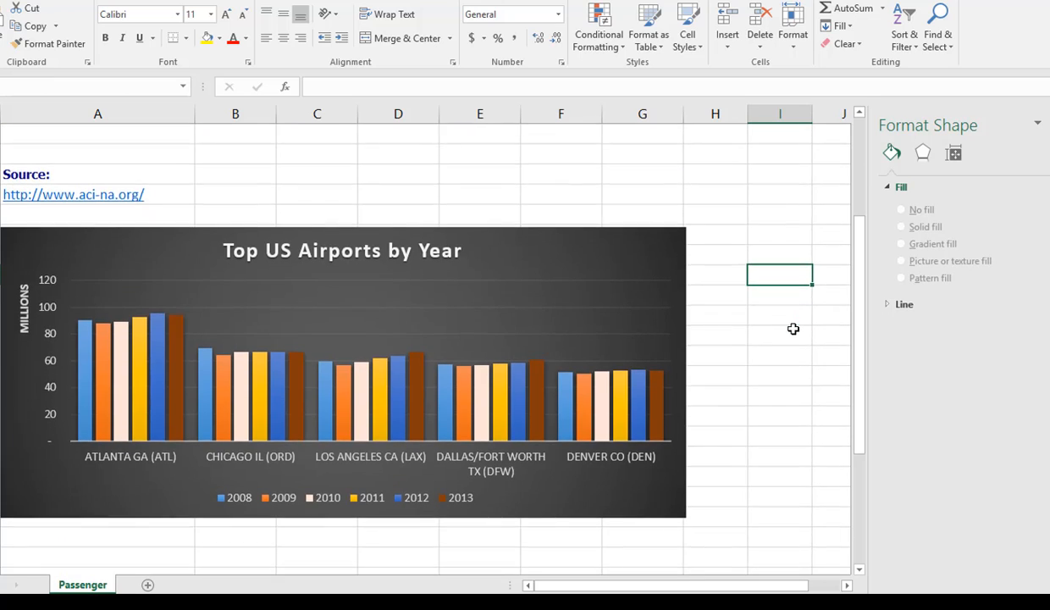
{"action": "scroll", "coordinate": [794, 329], "scroll_direction": "down", "scroll_amount": 1}
{"action": "left_click", "coordinate": [472, 442]}
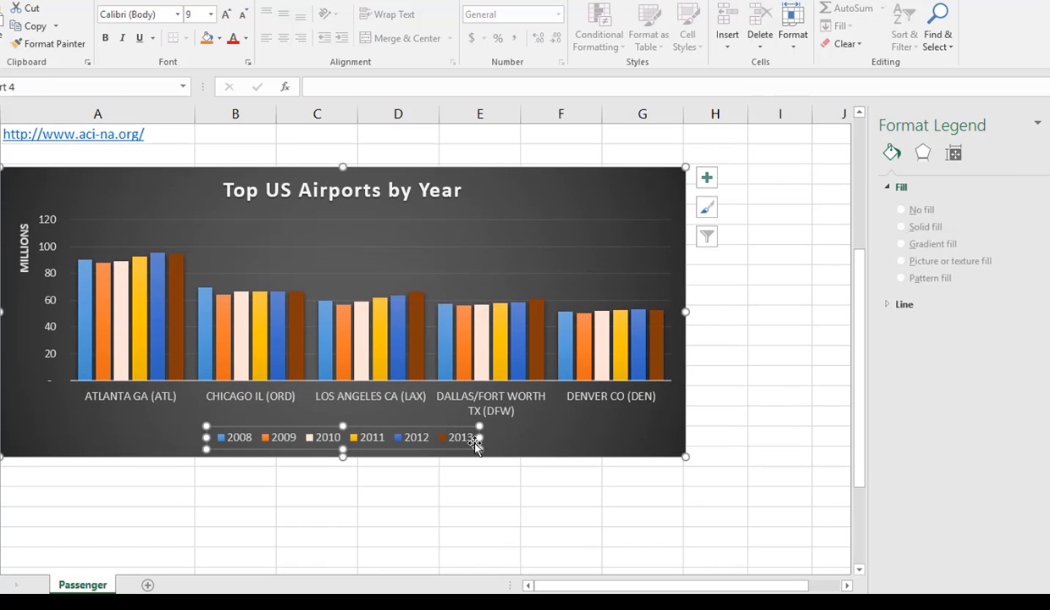
{"action": "left_click", "coordinate": [210, 14]}
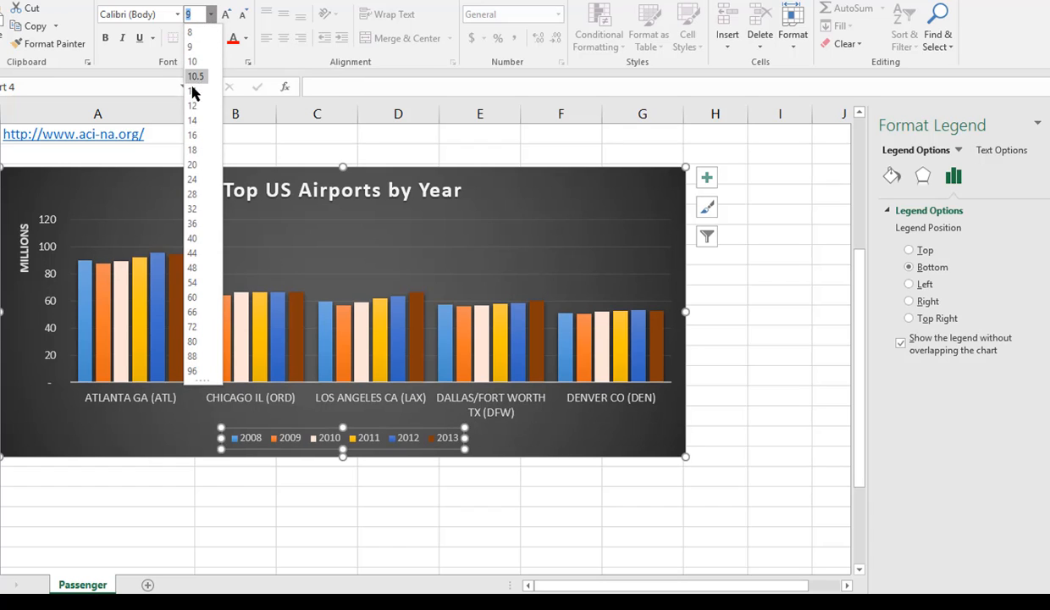
{"action": "left_click", "coordinate": [195, 120]}
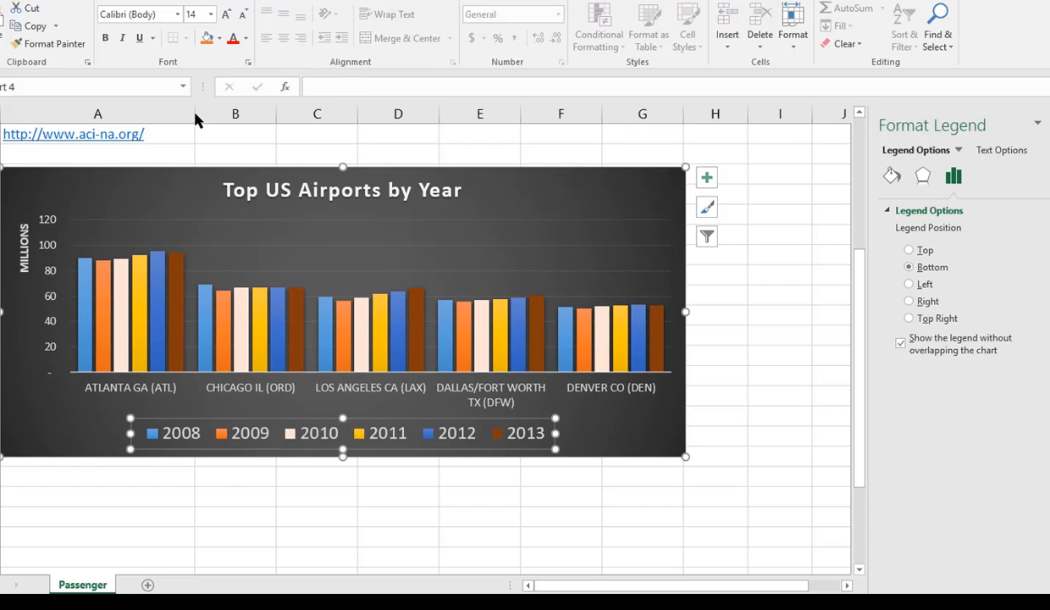
Resize the column chart to a height of 5 inches and a width of 8 inches.
{"action": "left_click_drag", "start_coordinate": [345, 459], "coordinate": [345, 521]}
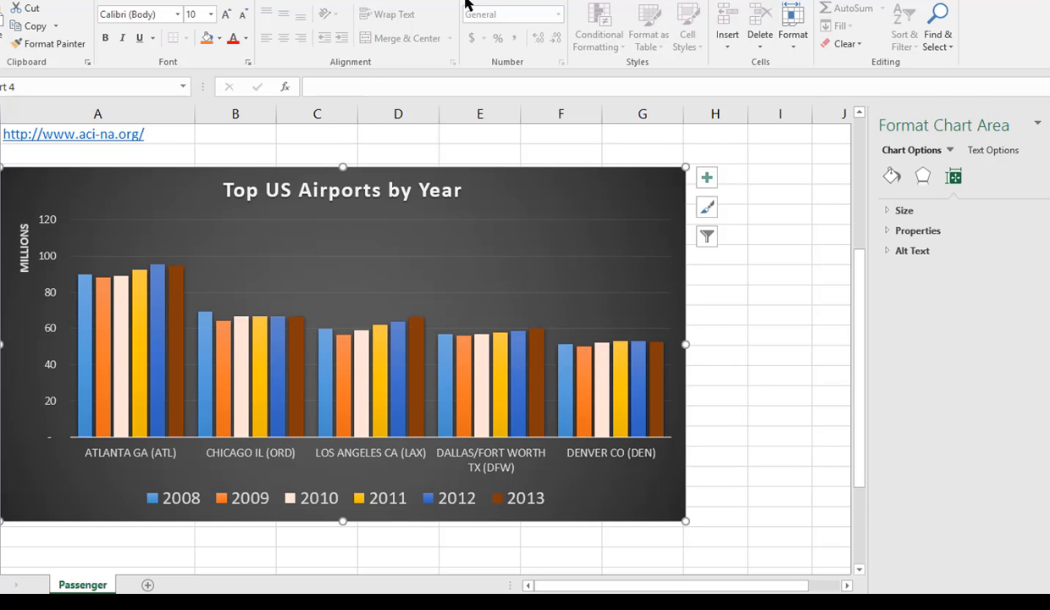
{"action": "left_click", "coordinate": [587, 2]}
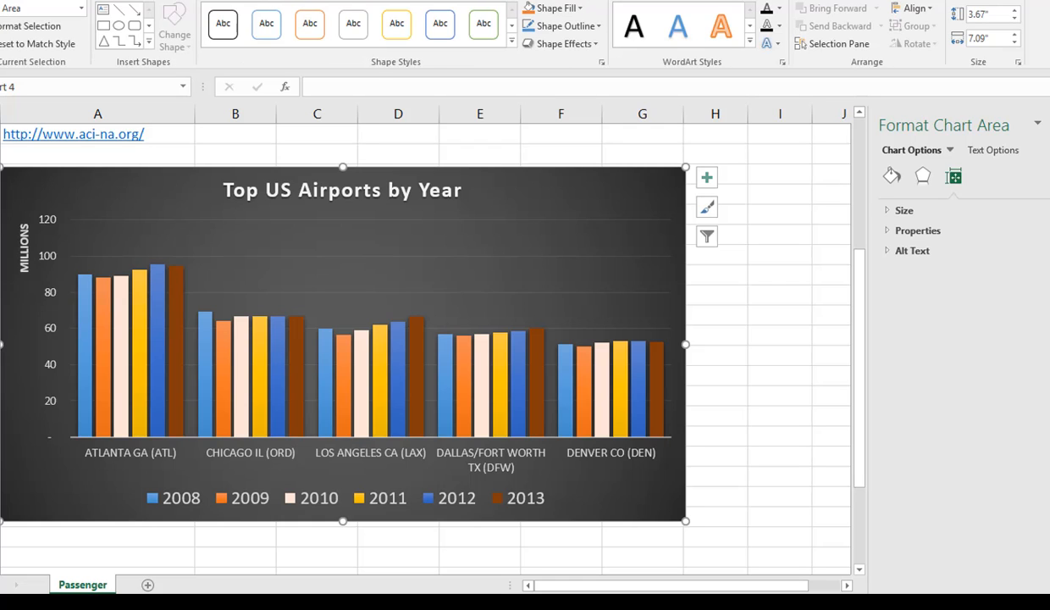
{"action": "left_click", "coordinate": [987, 15]}
{"action": "type", "text": "5"}
{"action": "key", "text": "Tab"}
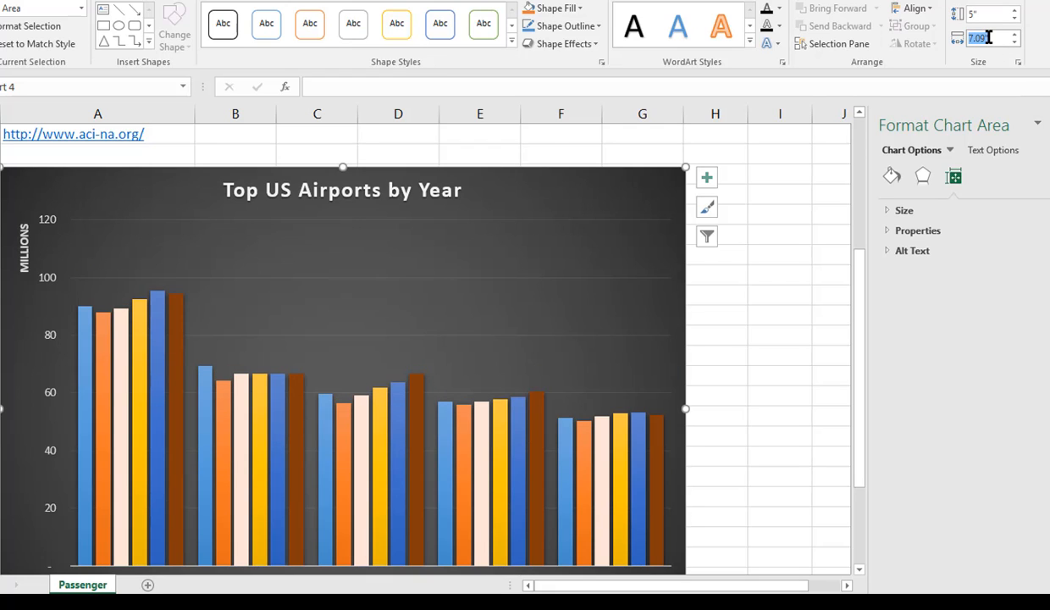
{"action": "type", "text": "8"}
{"action": "key", "text": "Return"}
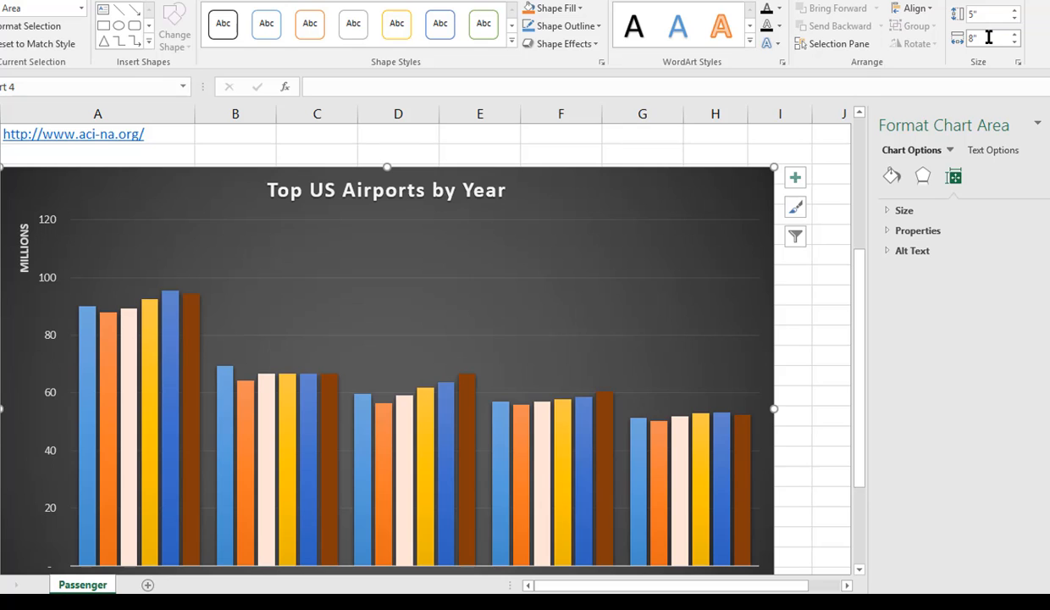
{"action": "left_click", "coordinate": [807, 335]}
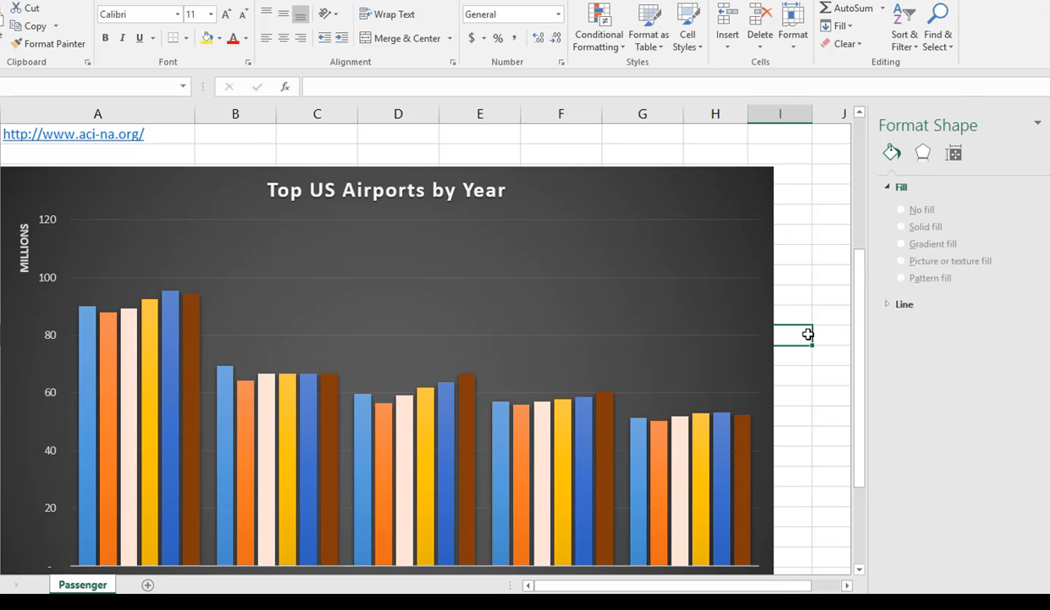
{"action": "scroll", "coordinate": [807, 335], "scroll_direction": "down", "scroll_amount": 2}
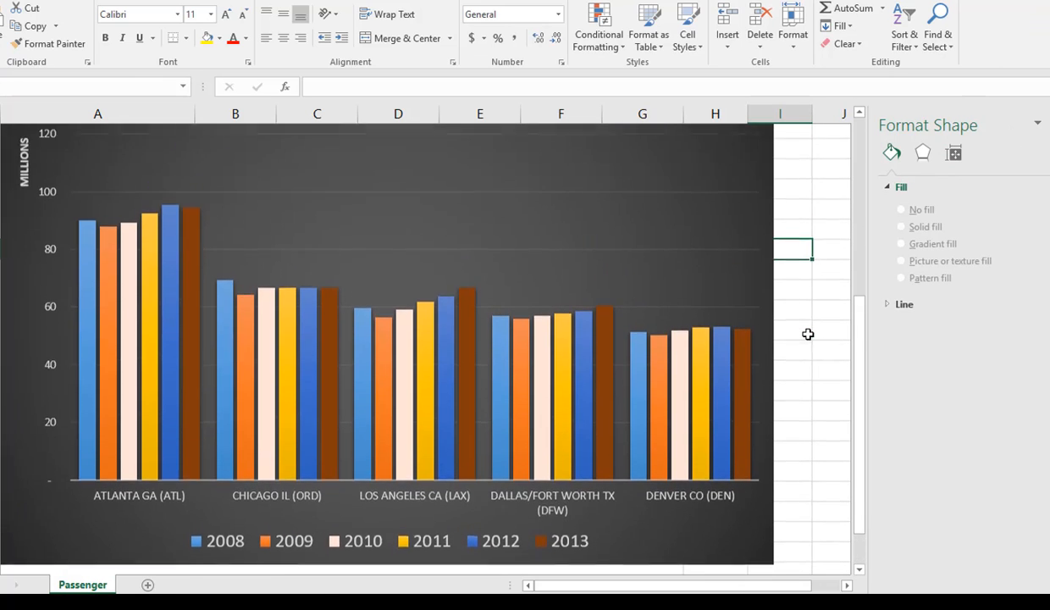
Insert a 2-D clustered bar chart from the five airport names and their 2013 passenger counts.
{"action": "scroll", "coordinate": [808, 335], "scroll_direction": "up", "scroll_amount": 4}
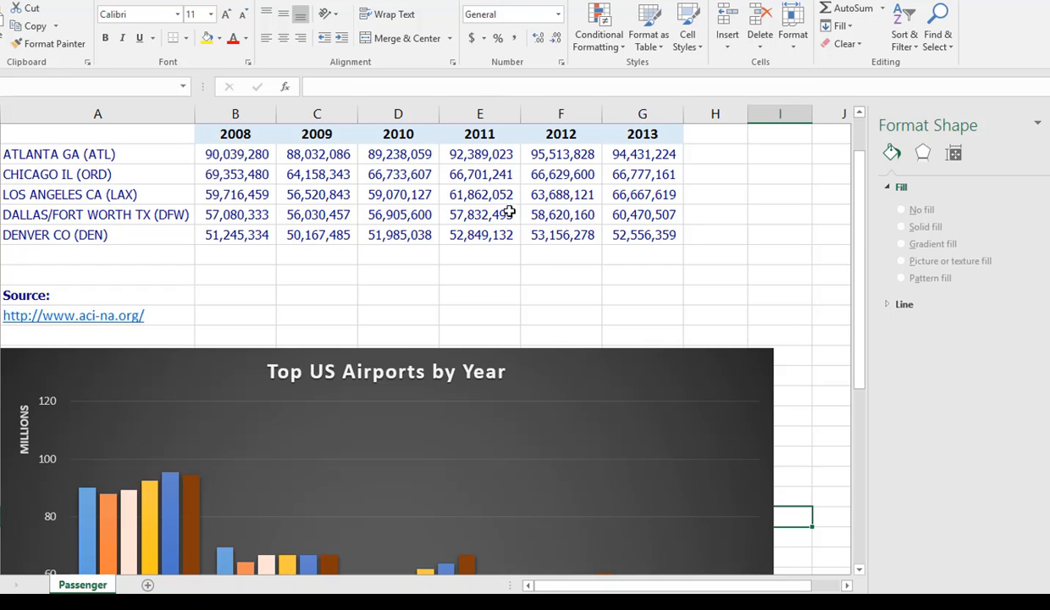
{"action": "left_click_drag", "start_coordinate": [54, 159], "coordinate": [49, 232]}
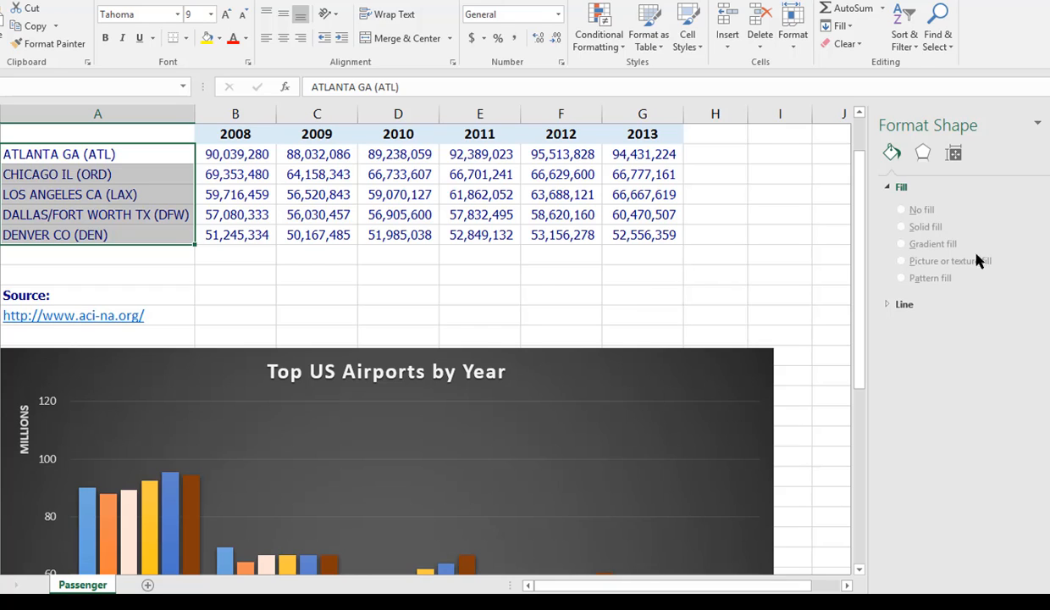
{"action": "left_click_drag", "start_coordinate": [631, 155], "coordinate": [638, 229]}
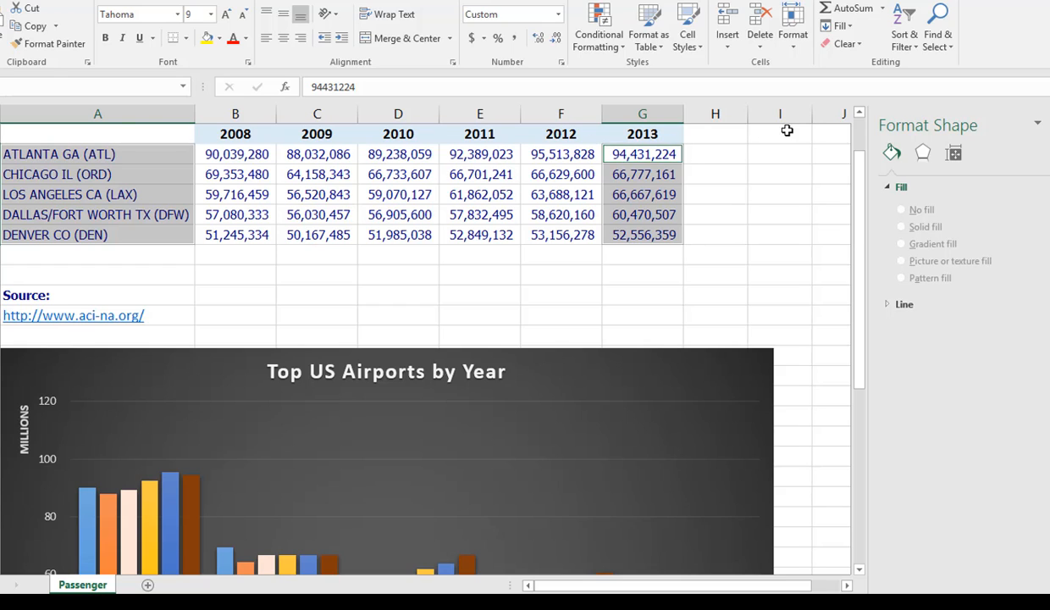
{"action": "left_click", "coordinate": [80, 0]}
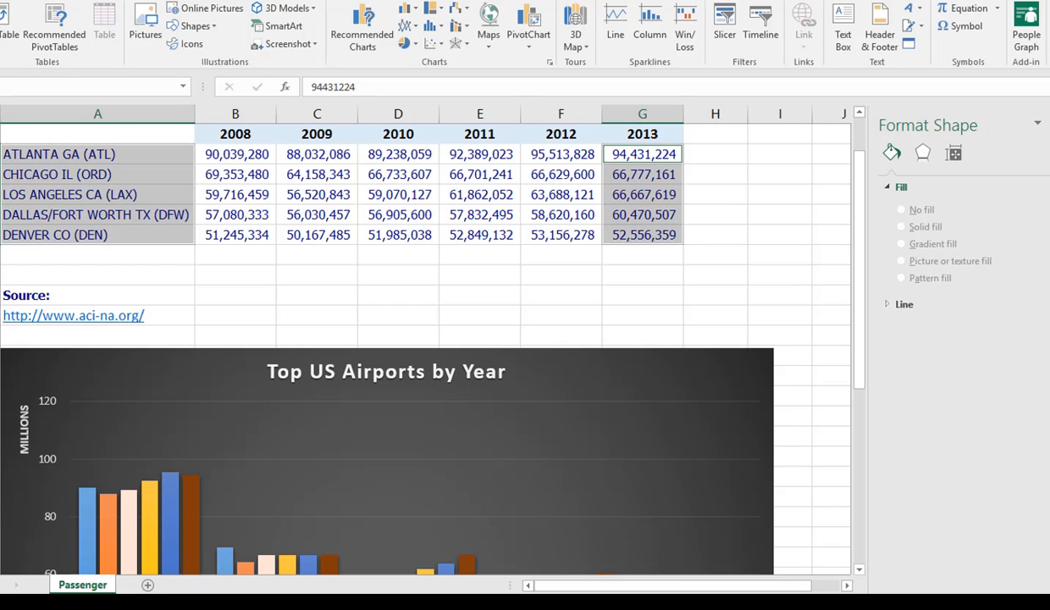
{"action": "left_click", "coordinate": [413, 12]}
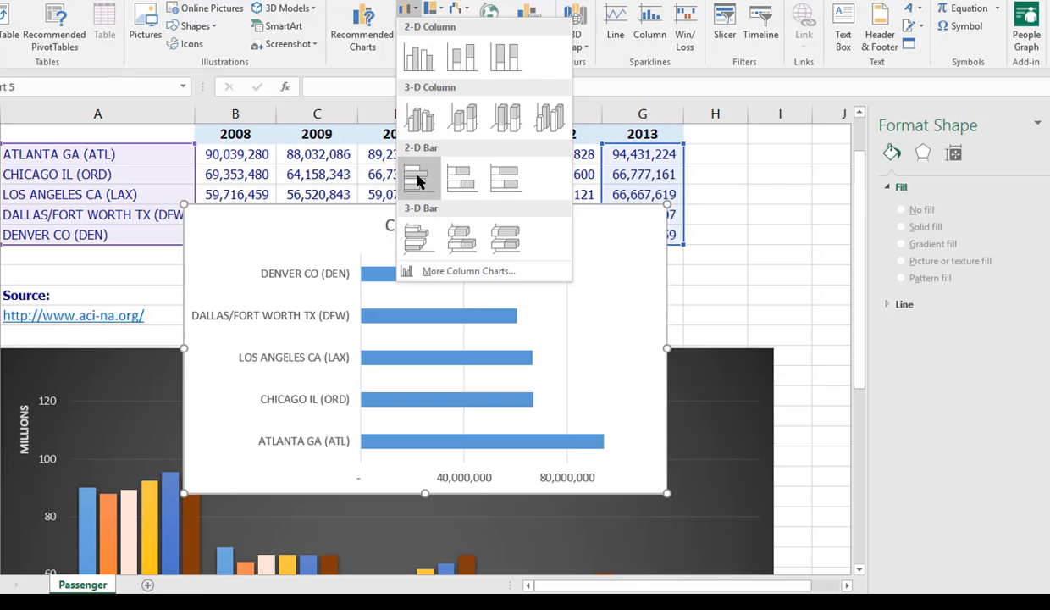
{"action": "left_click", "coordinate": [416, 181]}
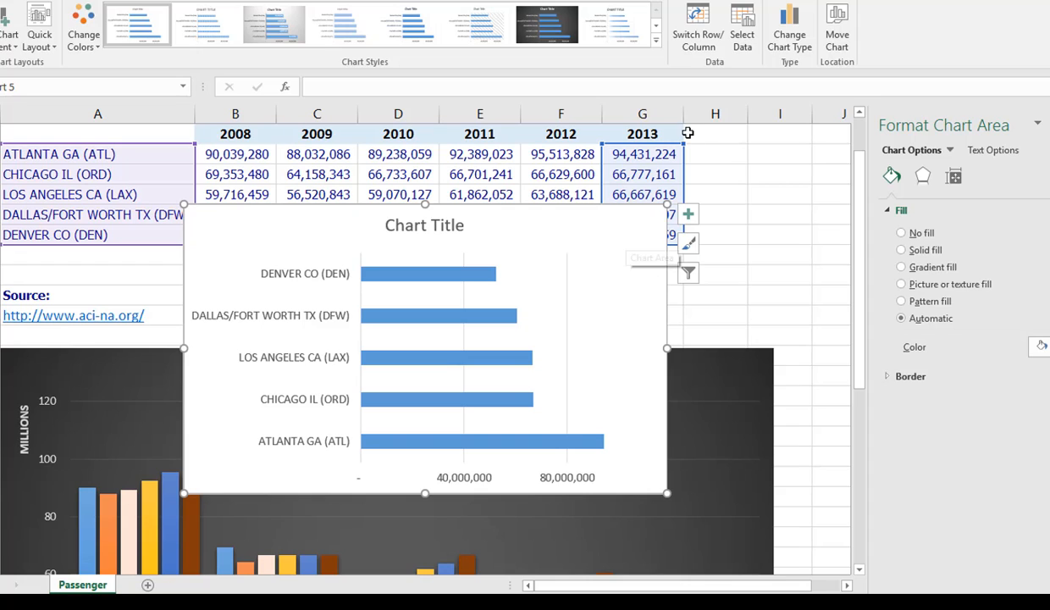
Move the bar chart to a new sheet named Bar Chart.
{"action": "left_click", "coordinate": [837, 27]}
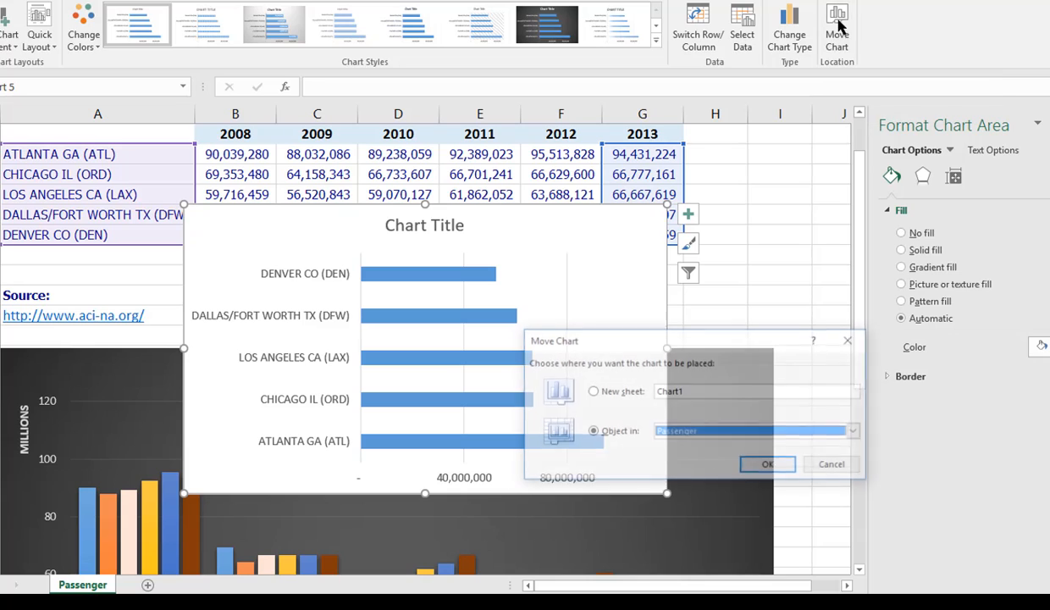
{"action": "left_click", "coordinate": [591, 392]}
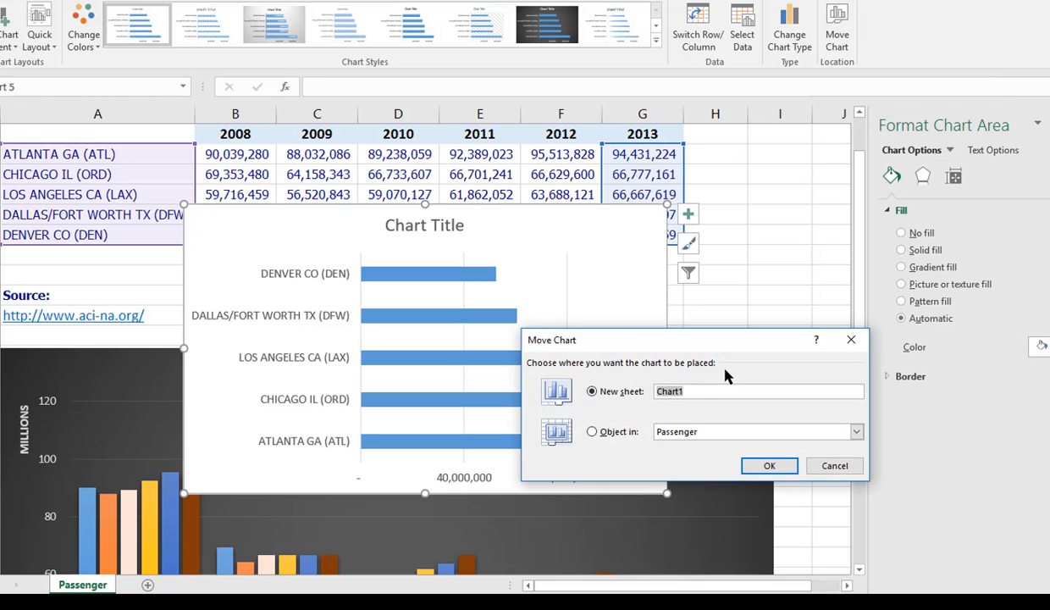
{"action": "type", "text": "Bar Chart"}
{"action": "key", "text": "Return"}
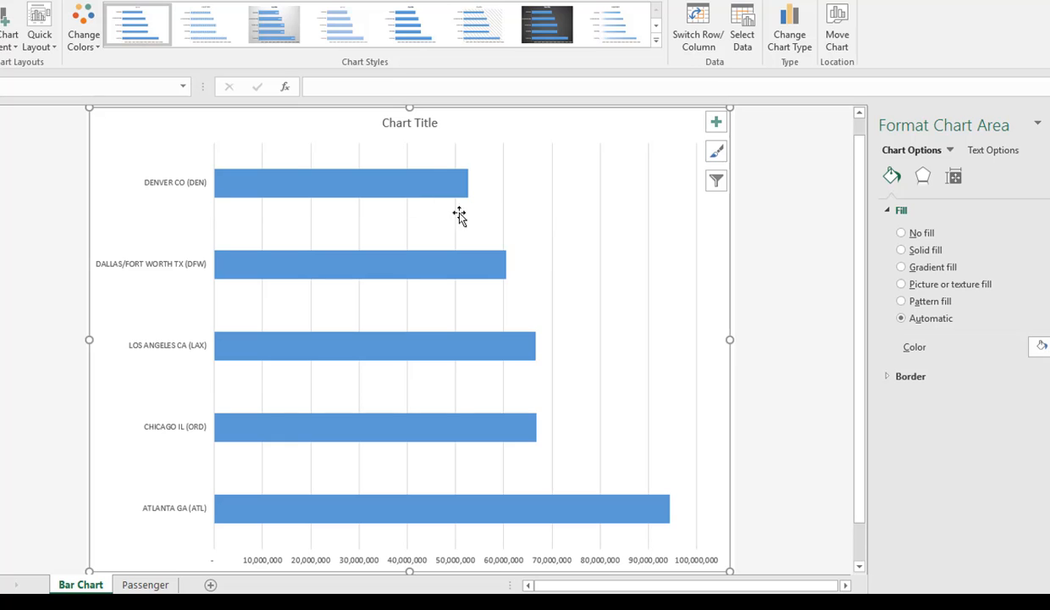
Change the bar chart's title to 2013 Passenger Counts.
{"action": "left_click", "coordinate": [405, 124]}
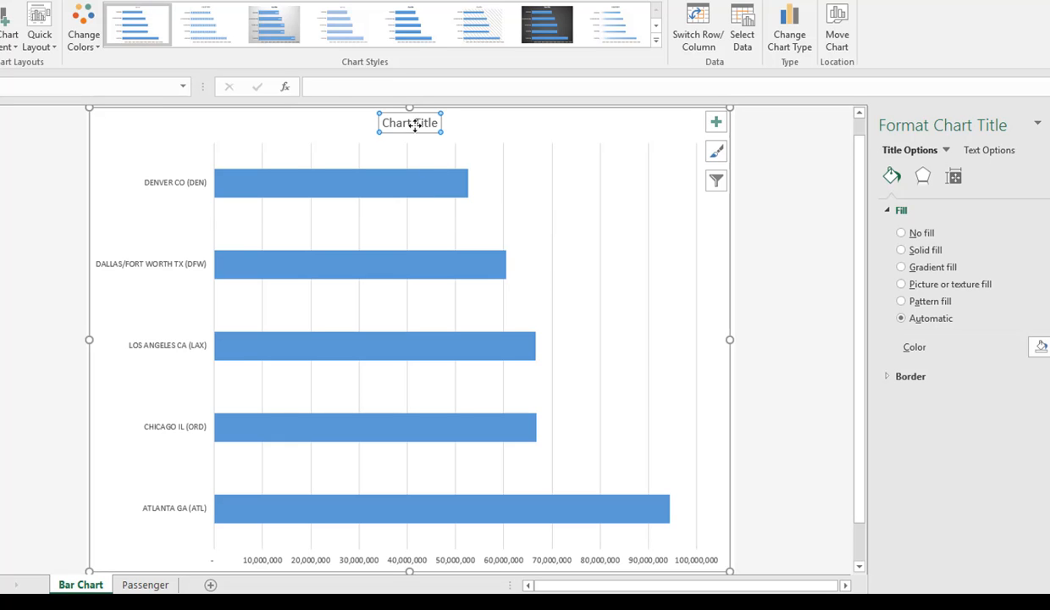
{"action": "left_click", "coordinate": [330, 89]}
{"action": "type", "text": "3-D B"}
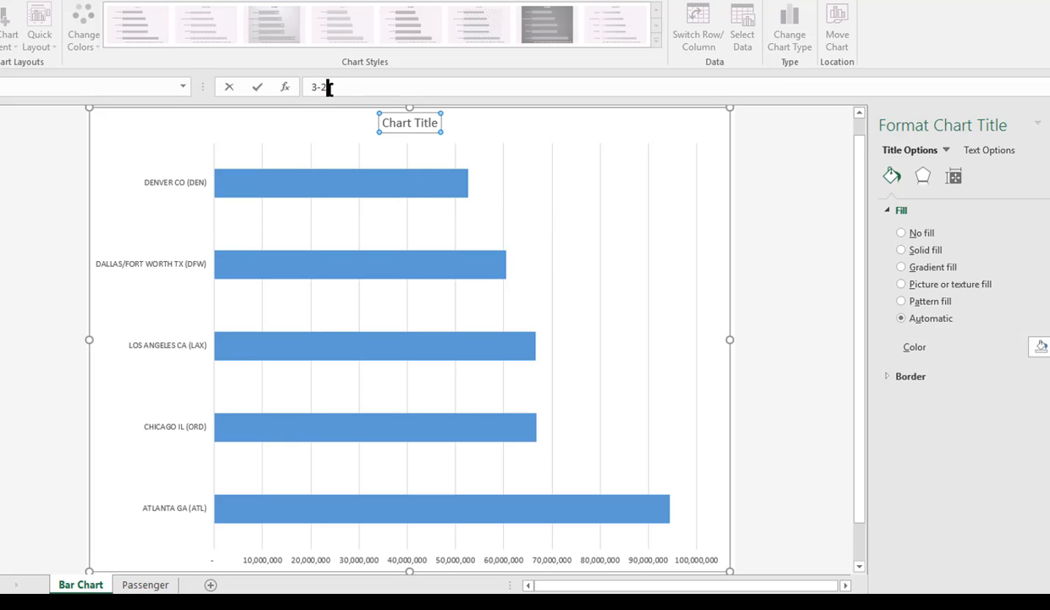
{"action": "key", "text": "BackSpace"}
{"action": "key", "text": "BackSpace"}
{"action": "key", "text": "BackSpace"}
{"action": "key", "text": "BackSpace"}
{"action": "key", "text": "BackSpace"}
{"action": "type", "text": "2013 Passenger Counts"}
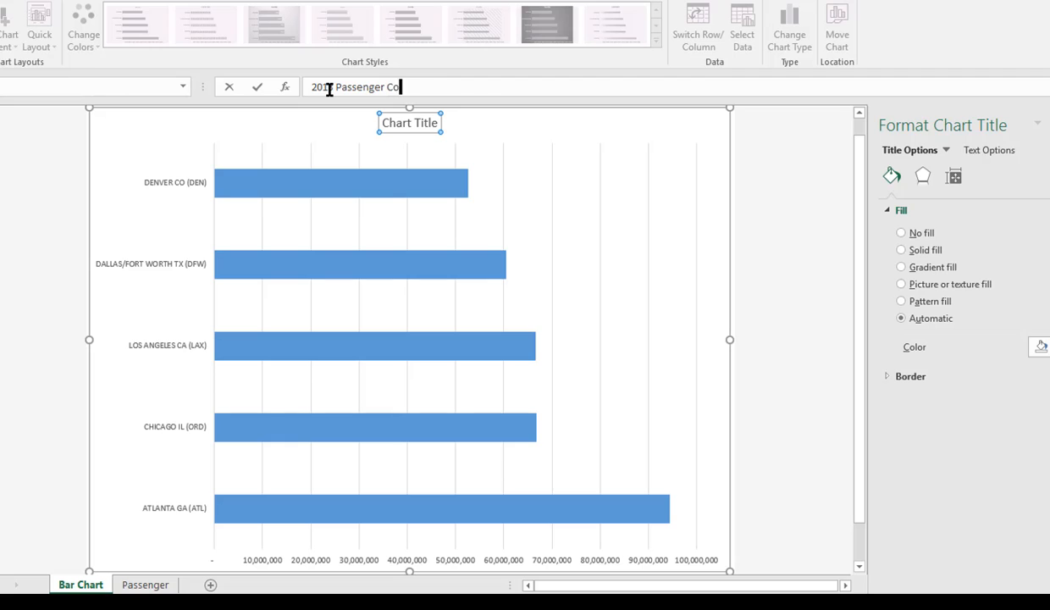
{"action": "key", "text": "Return"}
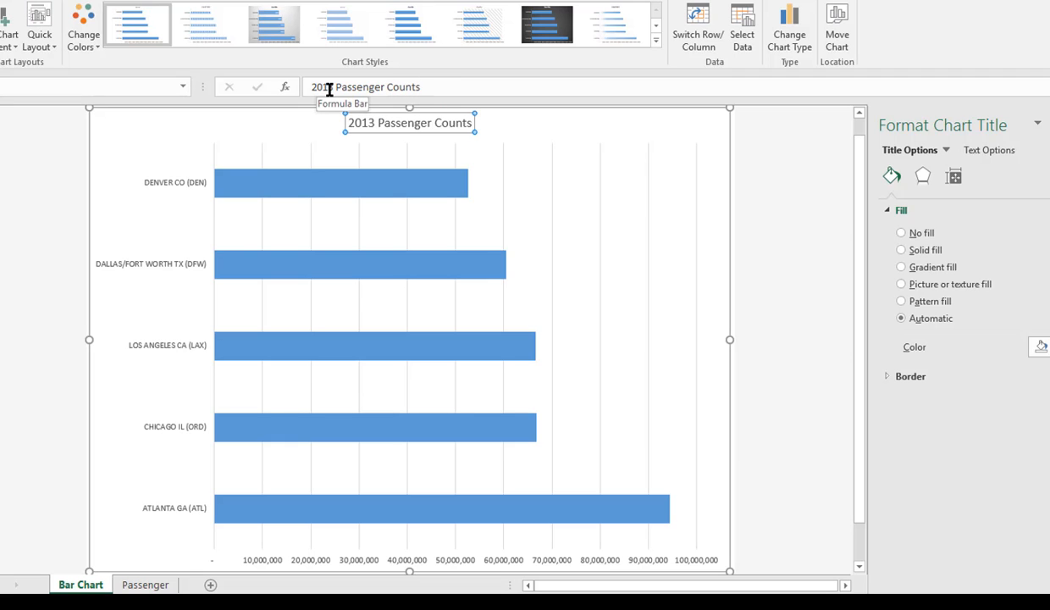
Apply the chart style with light blue outlined bars and fill the chart area with the lightest orange preset gradient.
{"action": "left_click", "coordinate": [339, 34]}
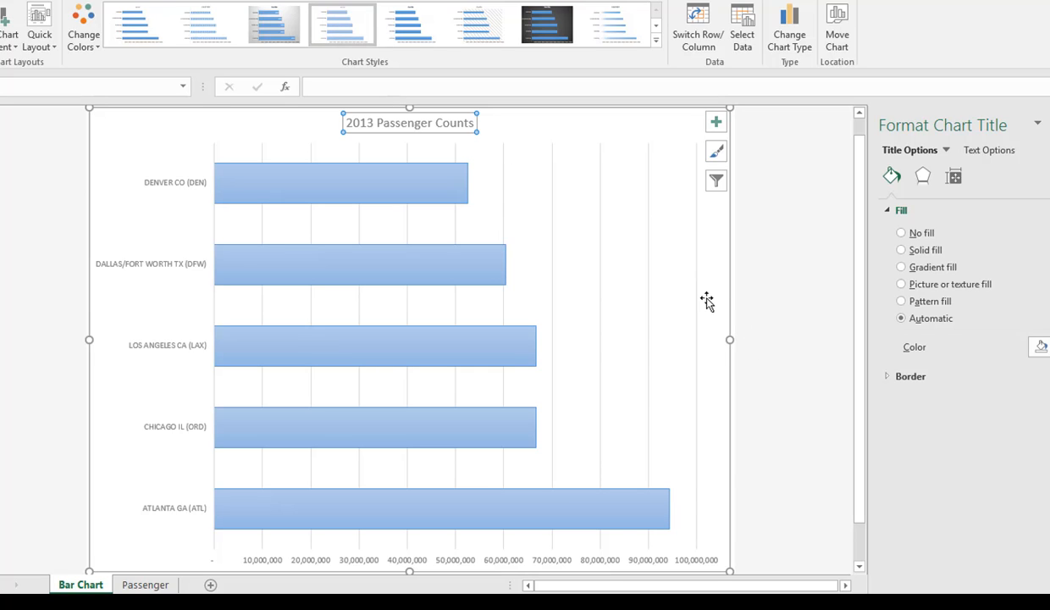
{"action": "left_click", "coordinate": [721, 329]}
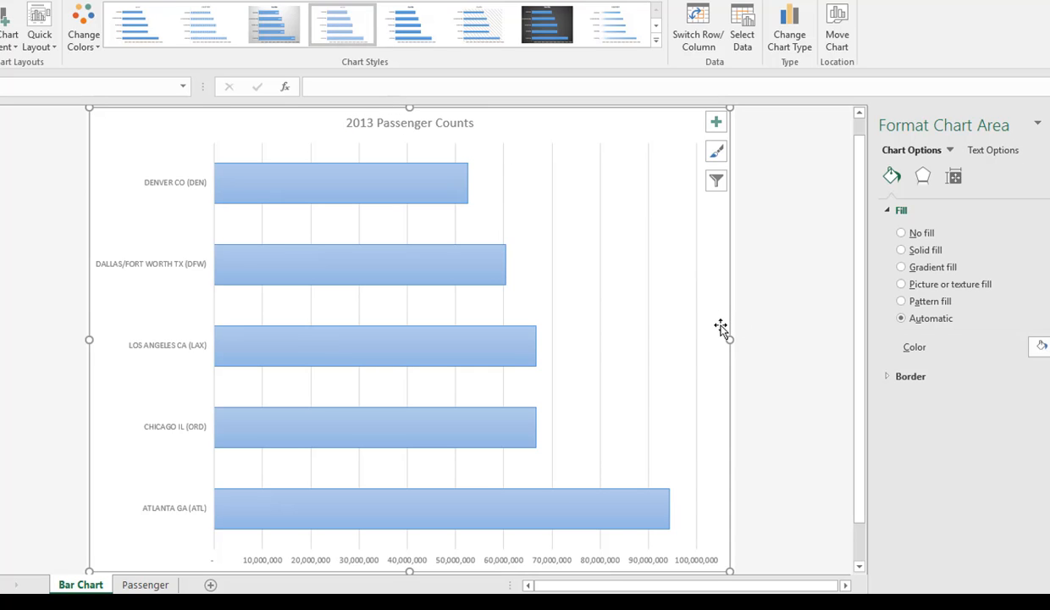
{"action": "left_click", "coordinate": [903, 268]}
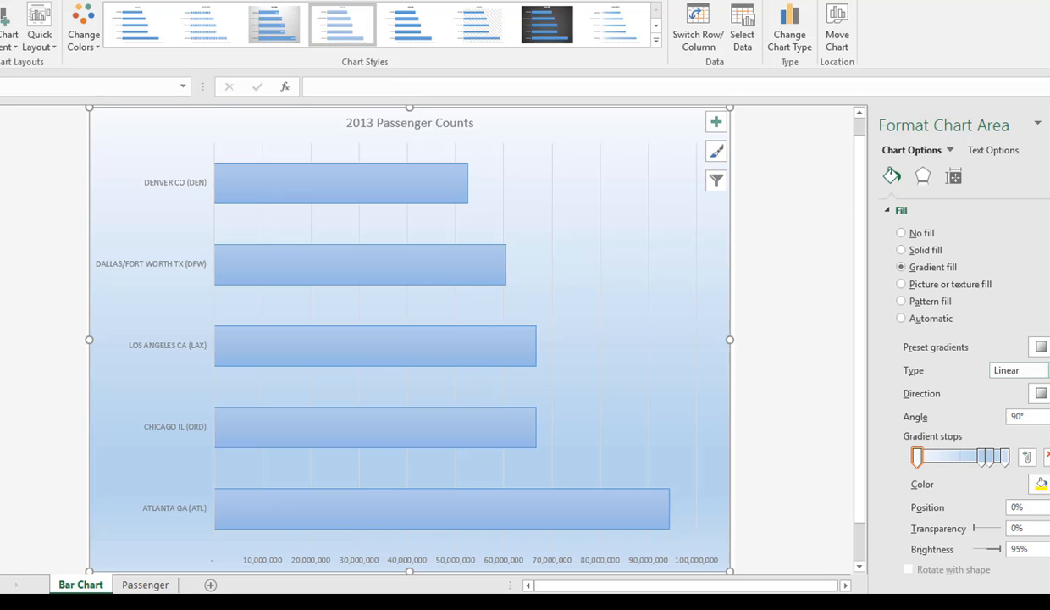
{"action": "left_click", "coordinate": [1040, 346]}
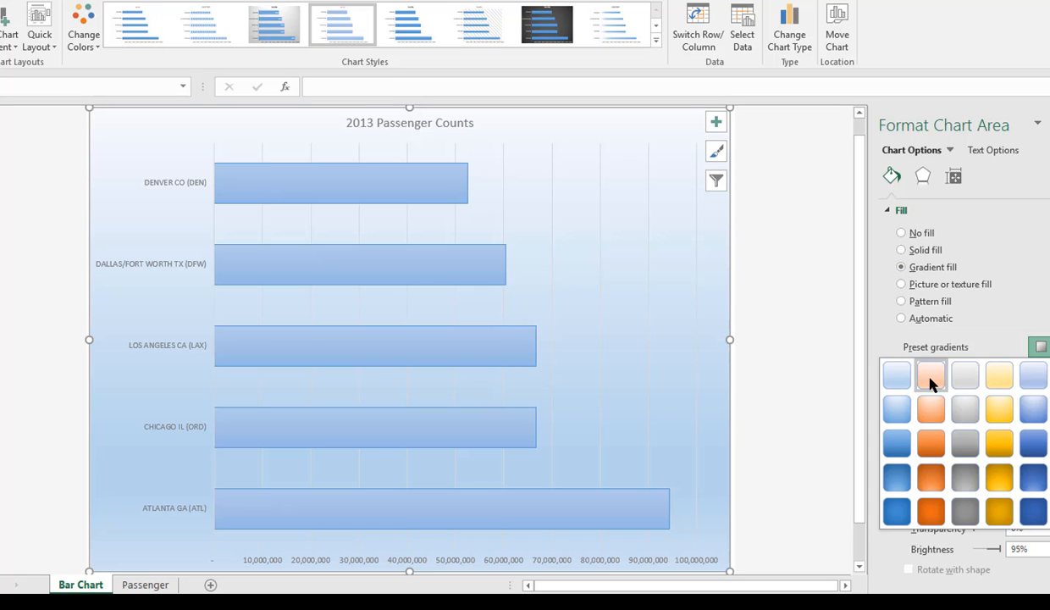
{"action": "left_click", "coordinate": [931, 383]}
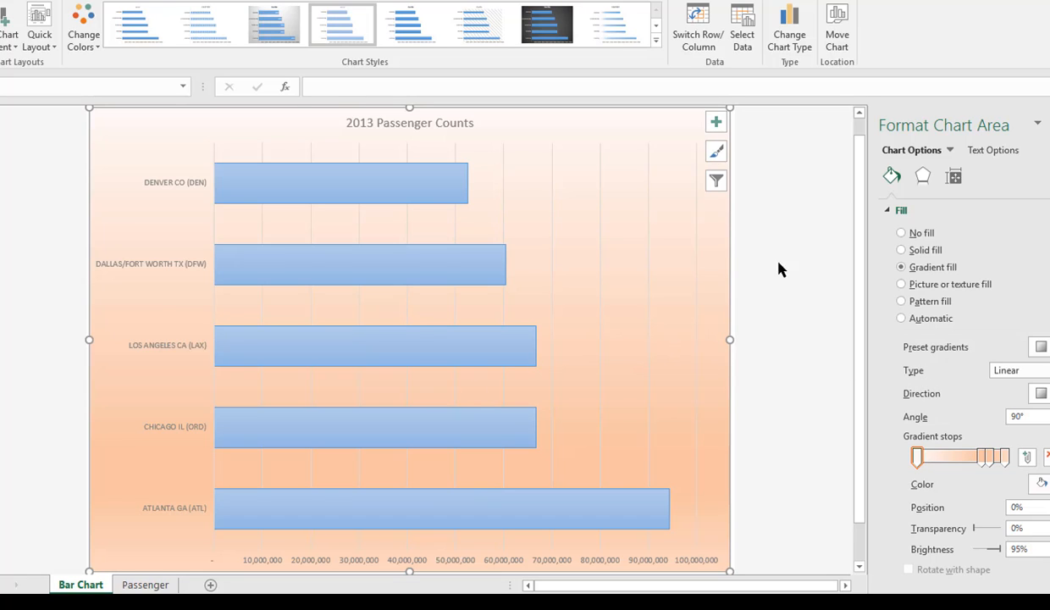
Make the airport name labels on the bar chart's vertical axis bold and set their font size to 14.
{"action": "left_click", "coordinate": [192, 187]}
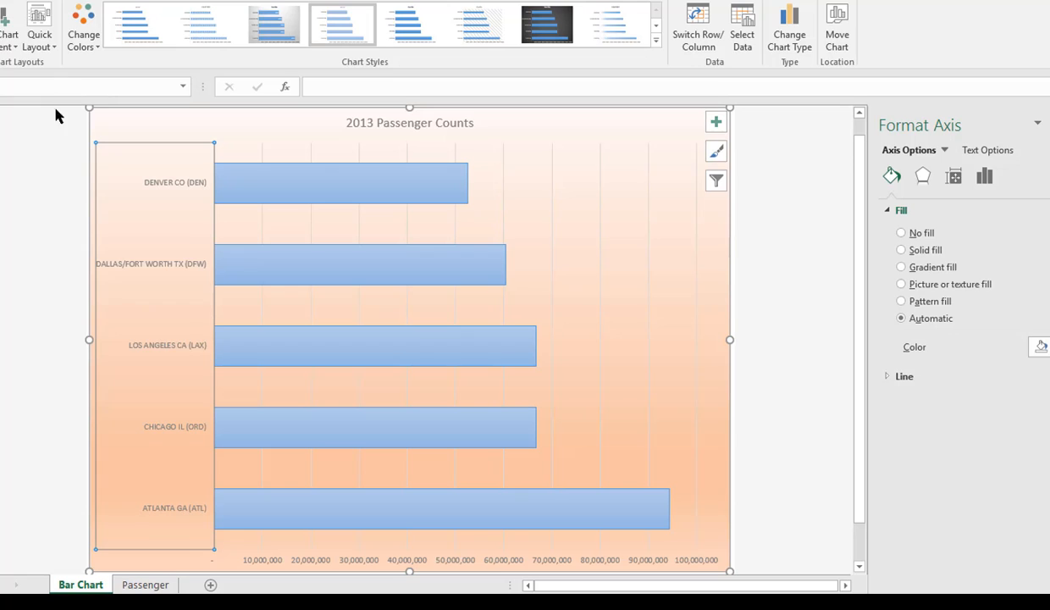
{"action": "key", "text": "ctrl+b"}
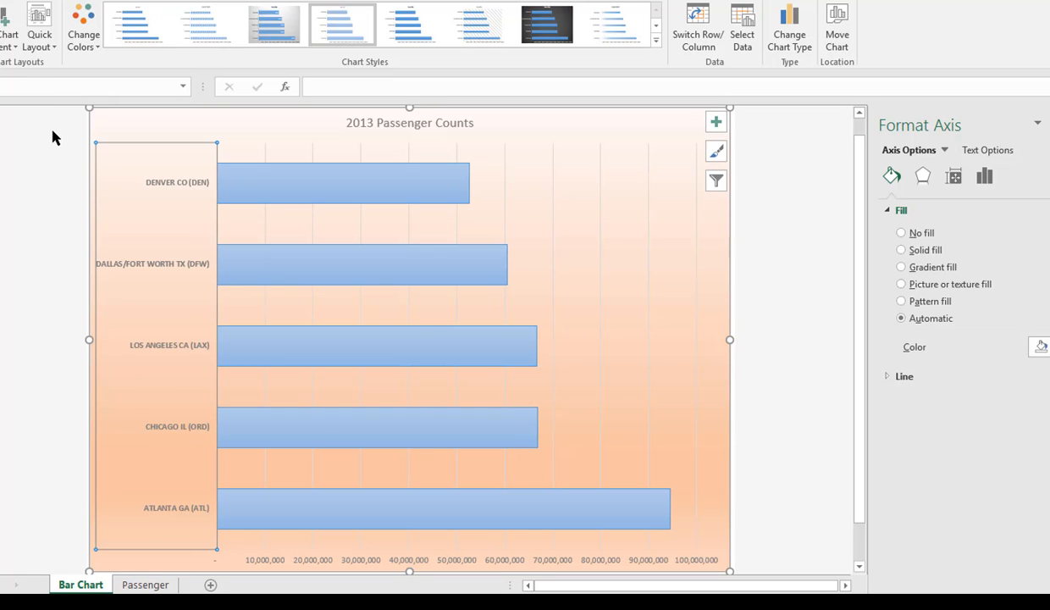
{"action": "left_click", "coordinate": [44, 3]}
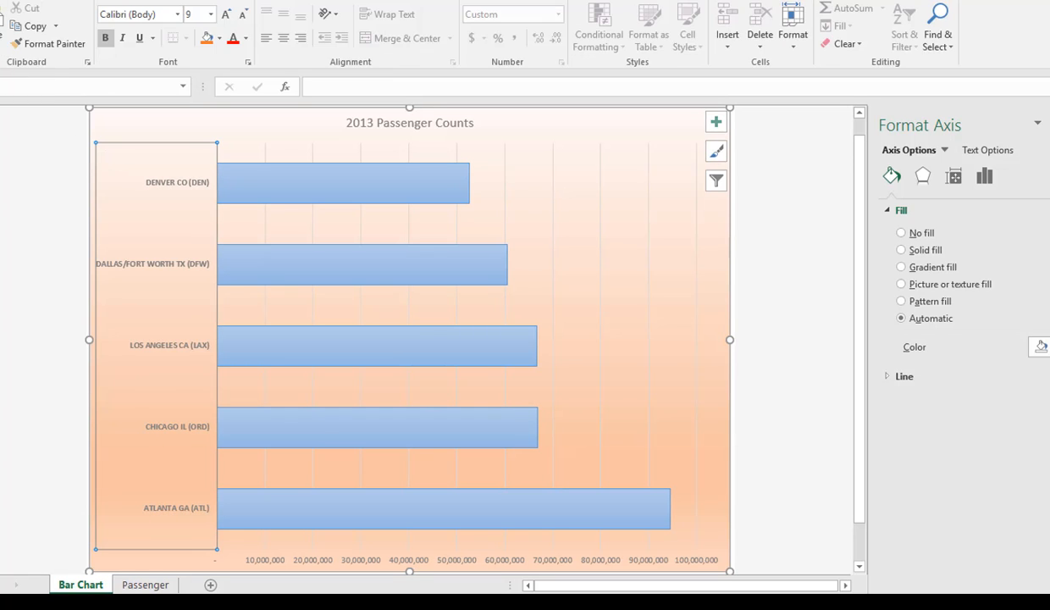
{"action": "left_click", "coordinate": [226, 19]}
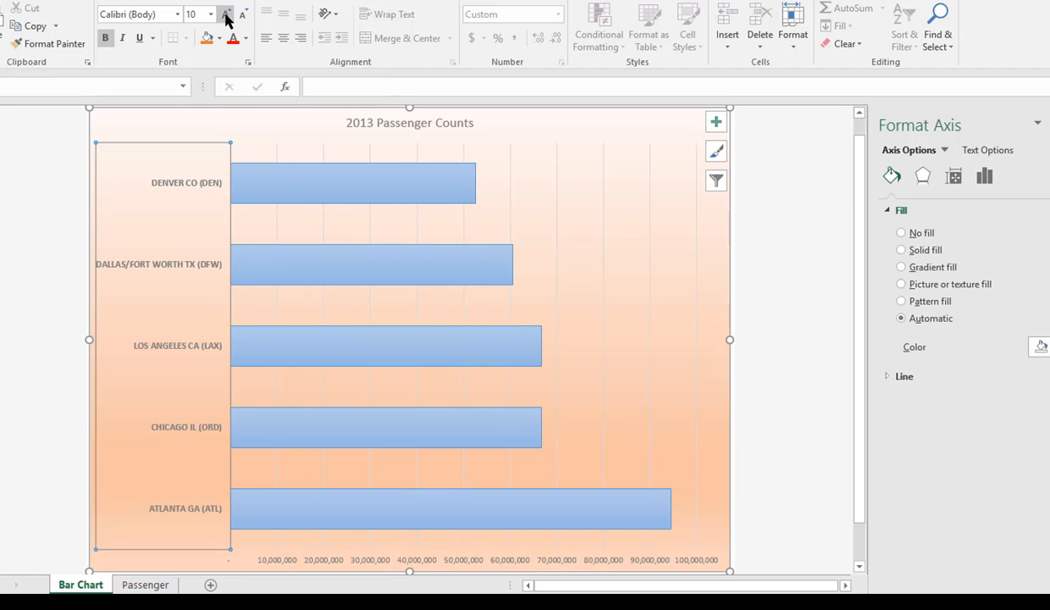
{"action": "left_click", "coordinate": [226, 17]}
{"action": "left_click", "coordinate": [226, 17]}
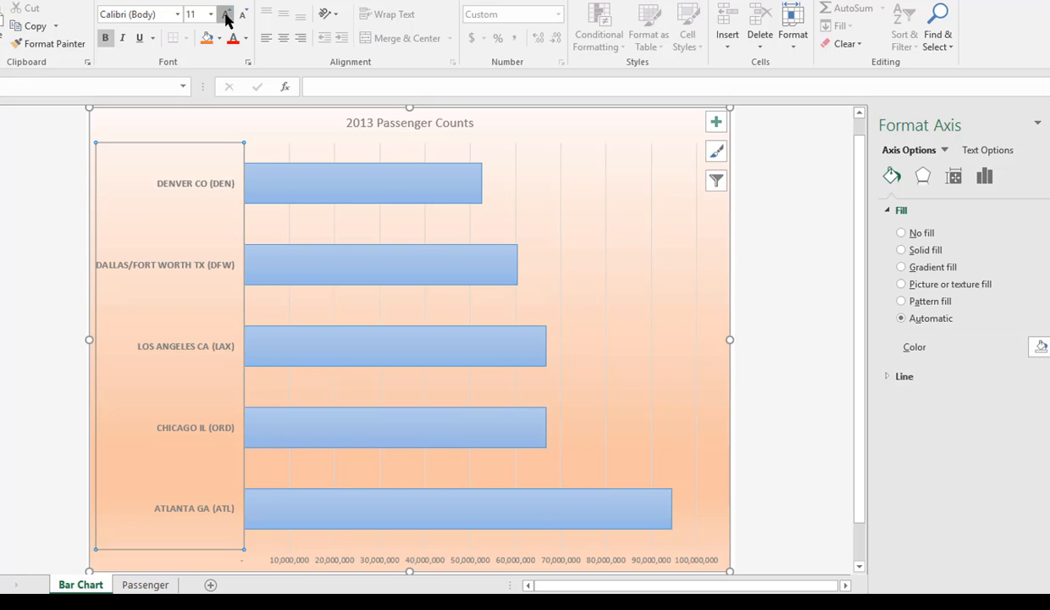
{"action": "left_click", "coordinate": [226, 17]}
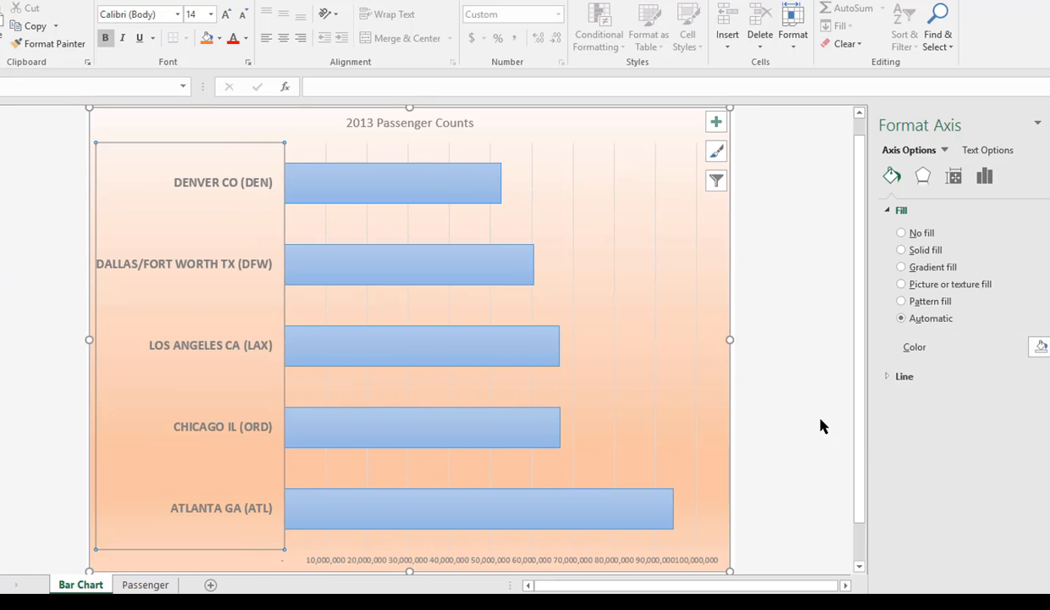
Set the display units of the bar chart's horizontal value axis to Millions.
{"action": "scroll", "coordinate": [792, 401], "scroll_direction": "down", "scroll_amount": 1}
{"action": "left_click", "coordinate": [438, 531]}
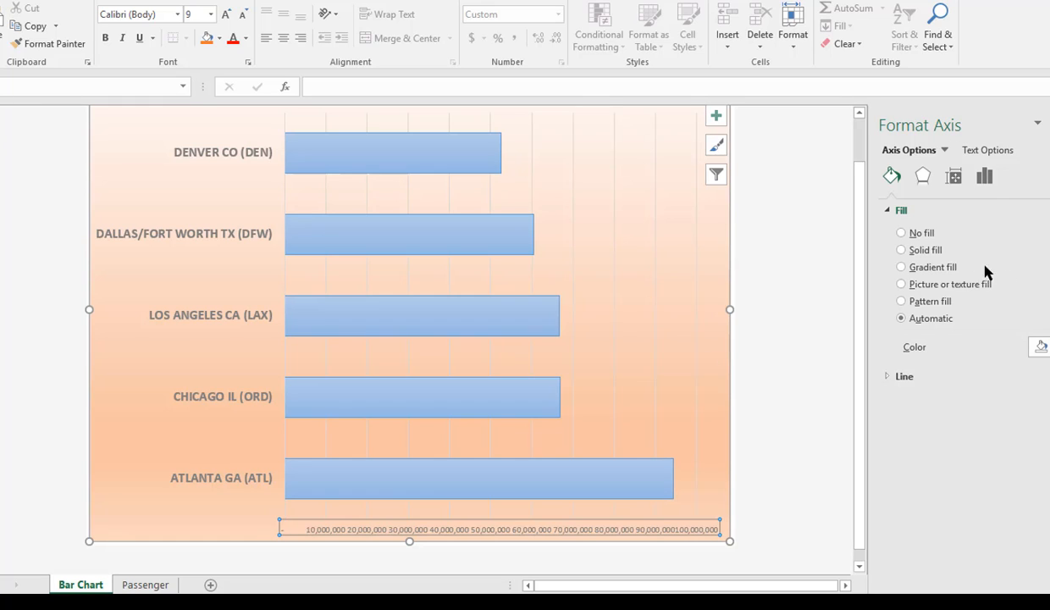
{"action": "left_click", "coordinate": [942, 150]}
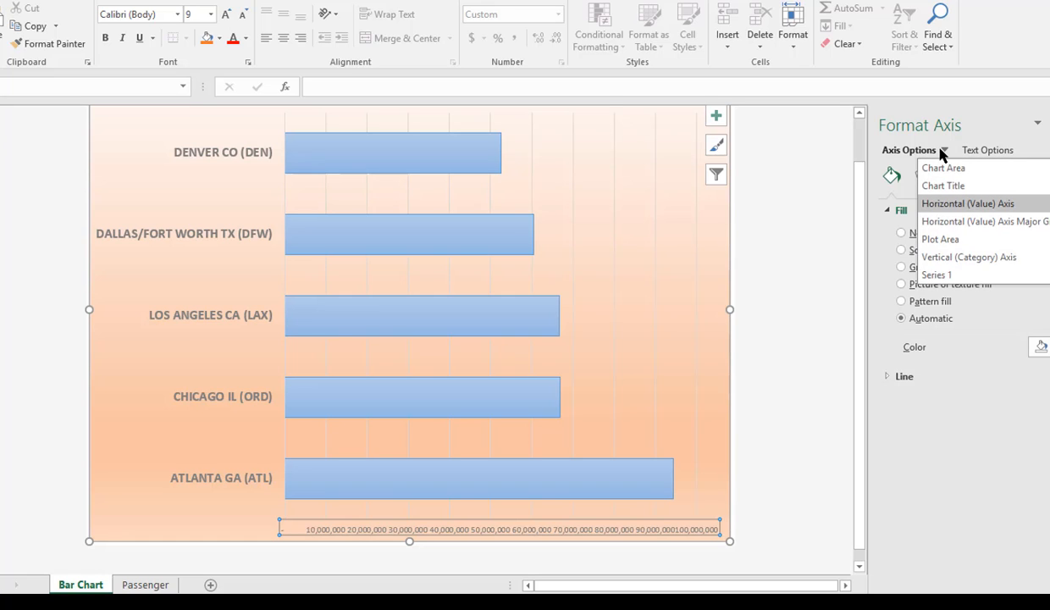
{"action": "left_click", "coordinate": [942, 151]}
{"action": "left_click", "coordinate": [985, 178]}
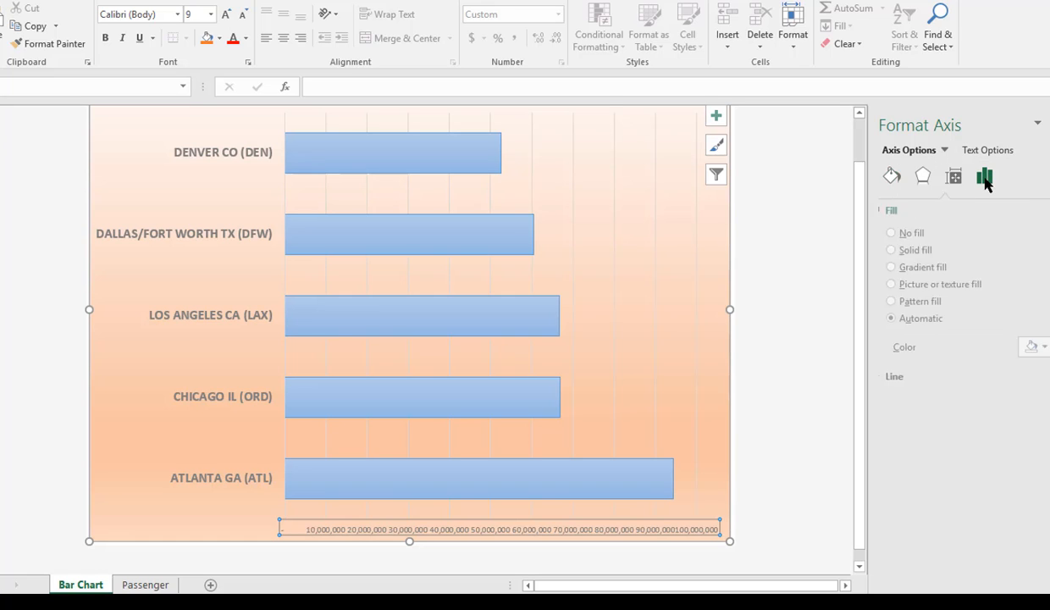
{"action": "left_click", "coordinate": [887, 214]}
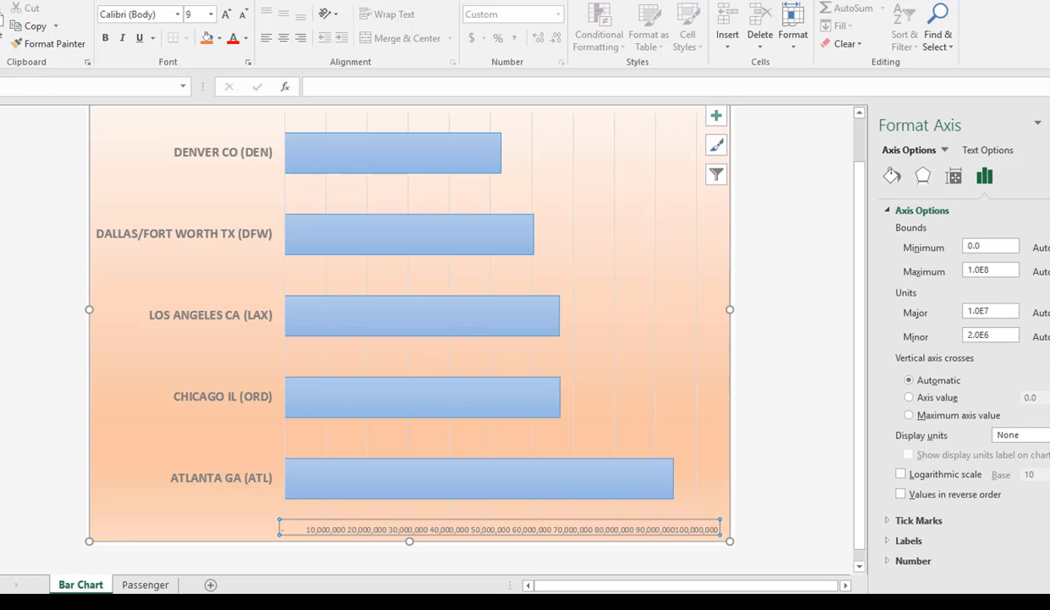
{"action": "scroll", "coordinate": [470, 339], "scroll_direction": "down", "scroll_amount": 1}
{"action": "left_click", "coordinate": [1048, 435]}
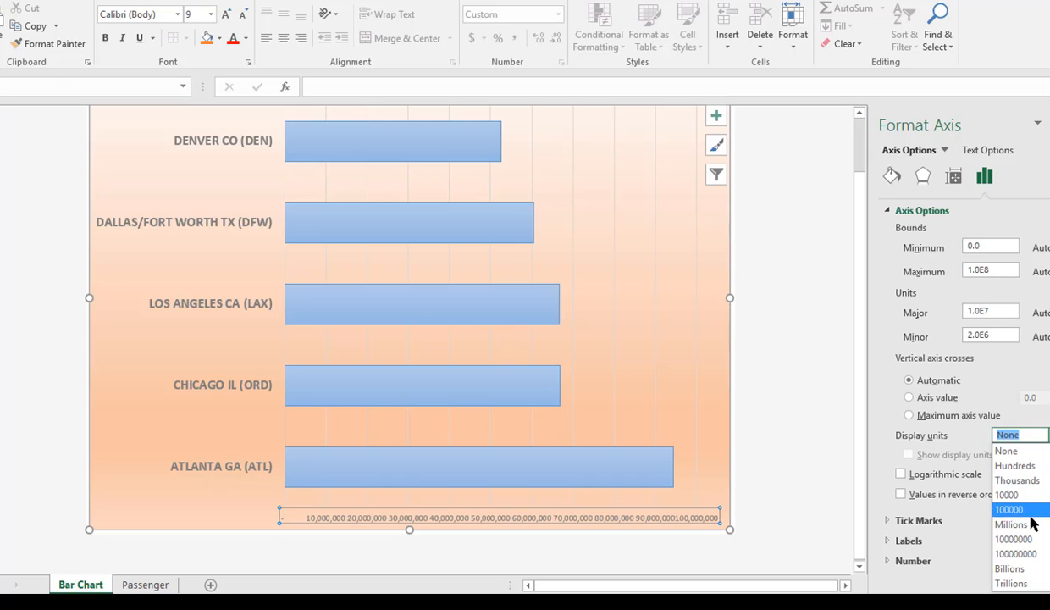
{"action": "left_click", "coordinate": [1003, 524]}
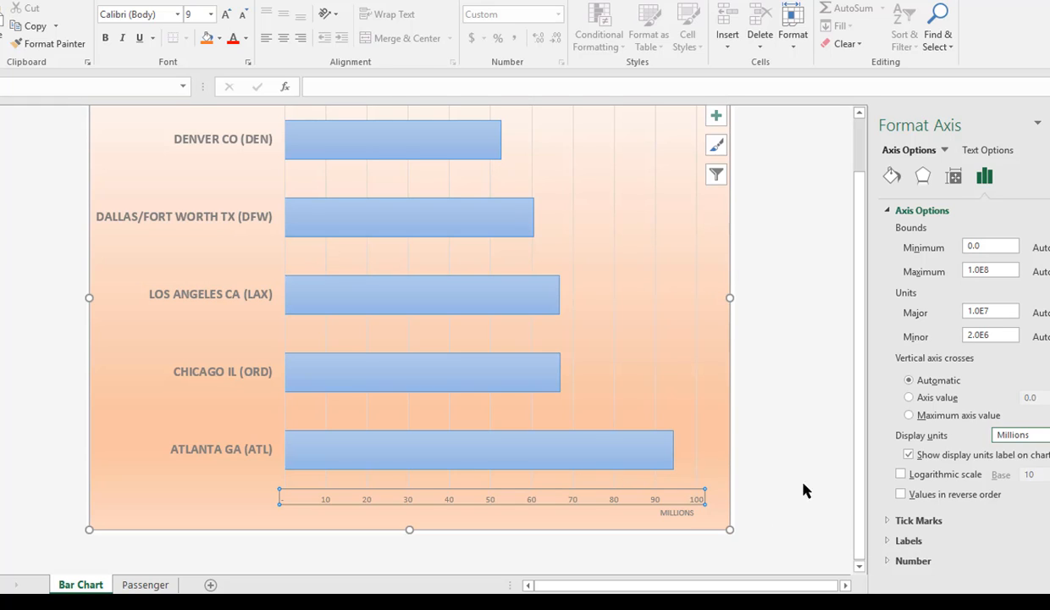
{"action": "left_click", "coordinate": [885, 541]}
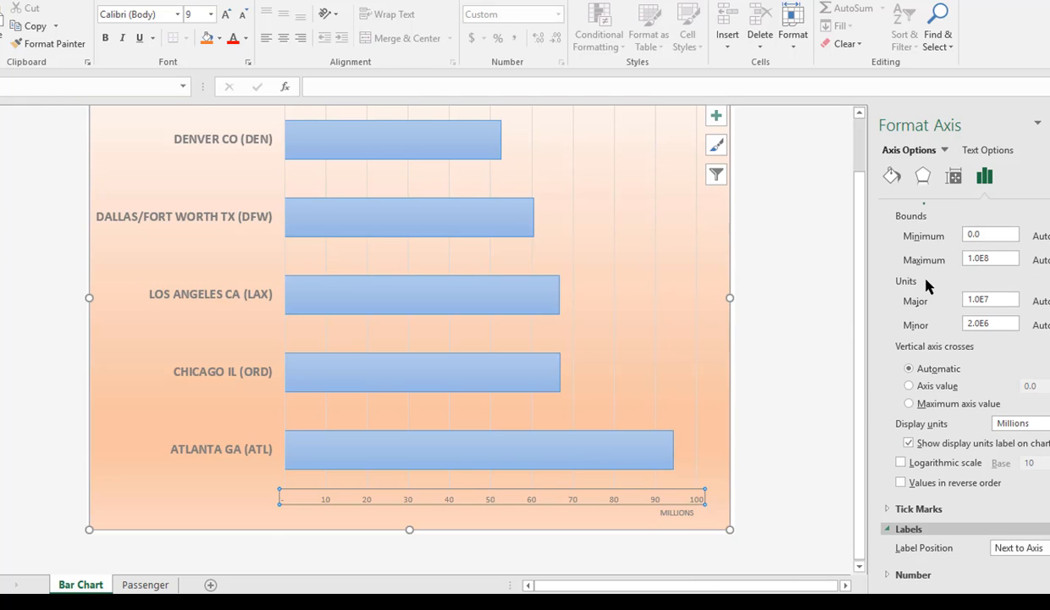
Add a Data Callout label to the Atlanta bar only.
{"action": "left_click", "coordinate": [542, 454]}
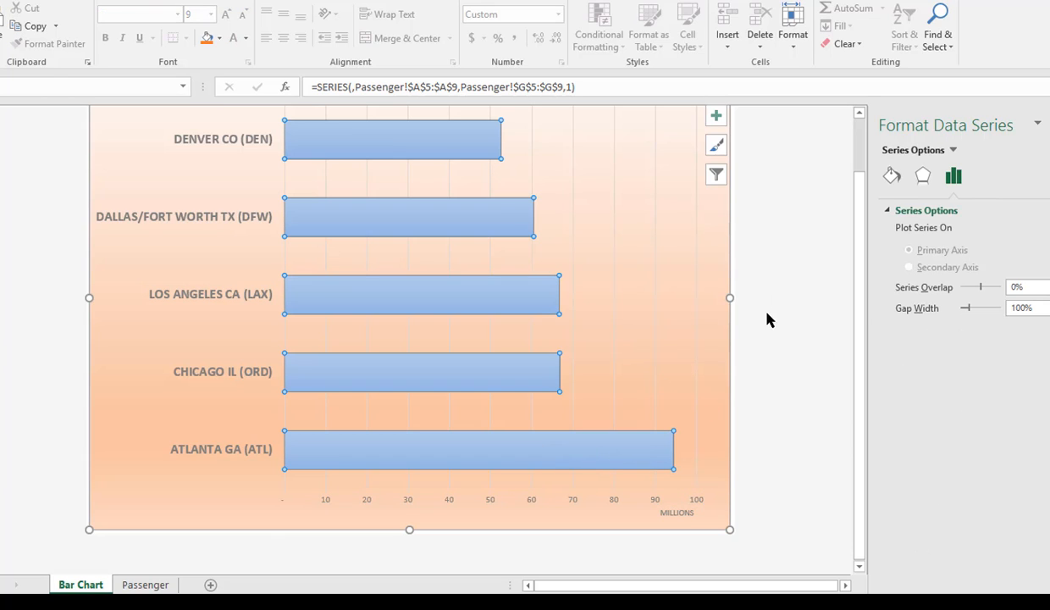
{"action": "left_click", "coordinate": [716, 118]}
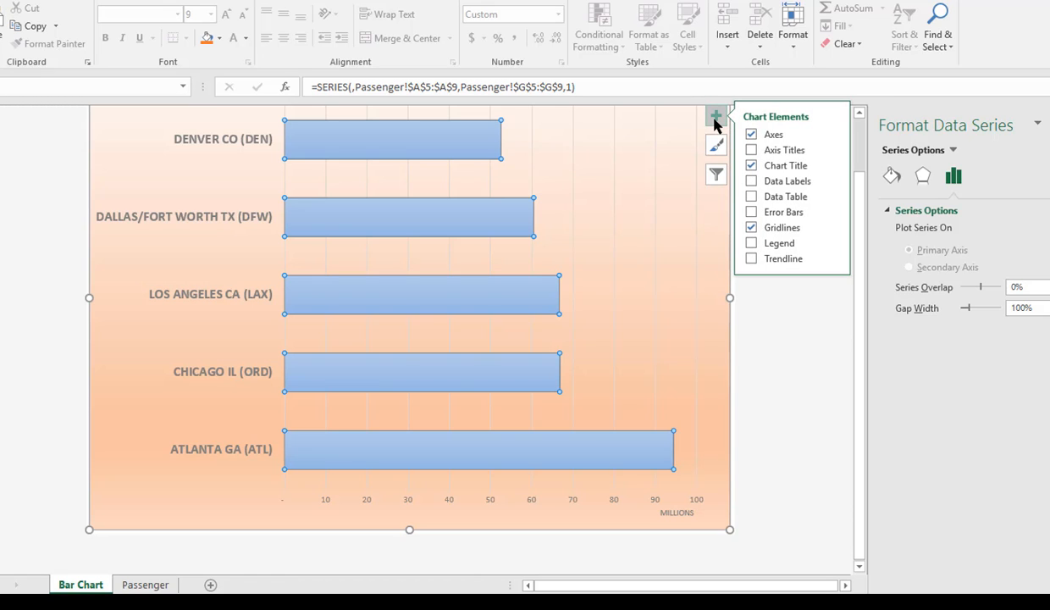
{"action": "left_click", "coordinate": [771, 185]}
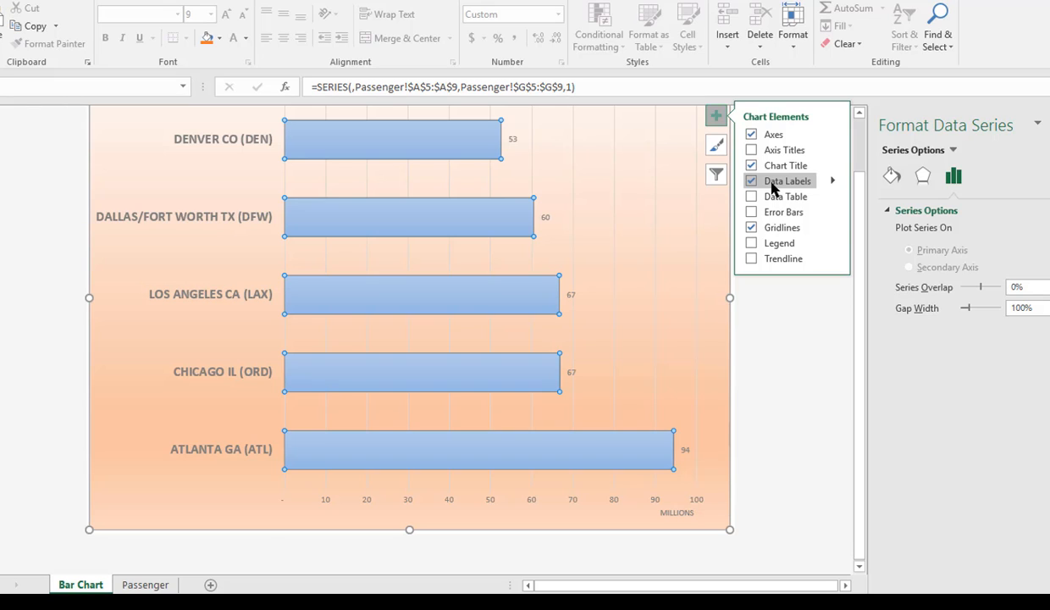
{"action": "left_click", "coordinate": [772, 187]}
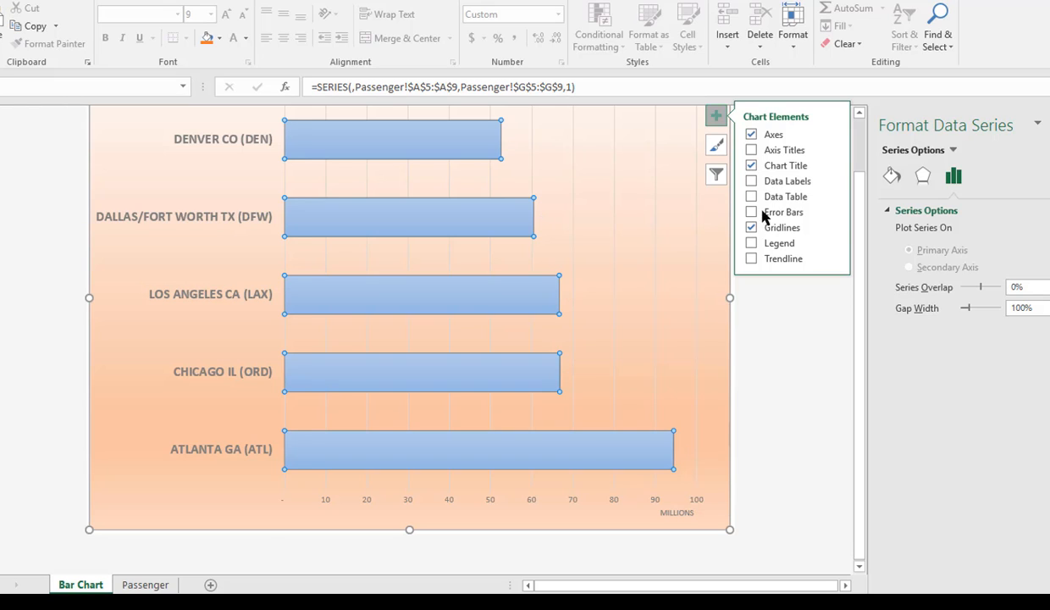
{"action": "left_click", "coordinate": [648, 454]}
{"action": "left_click", "coordinate": [769, 184]}
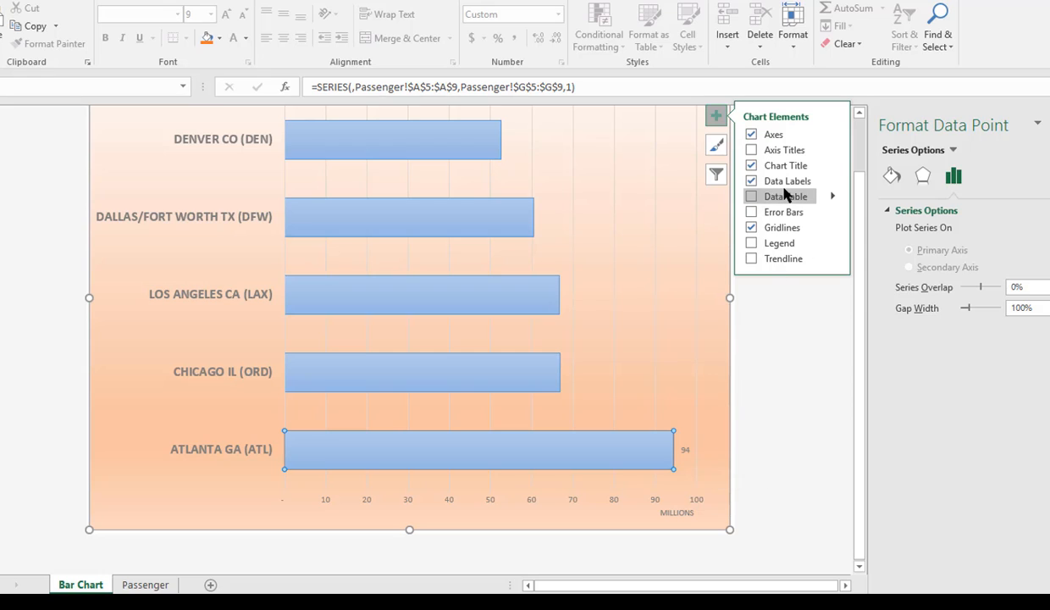
{"action": "left_click", "coordinate": [831, 181]}
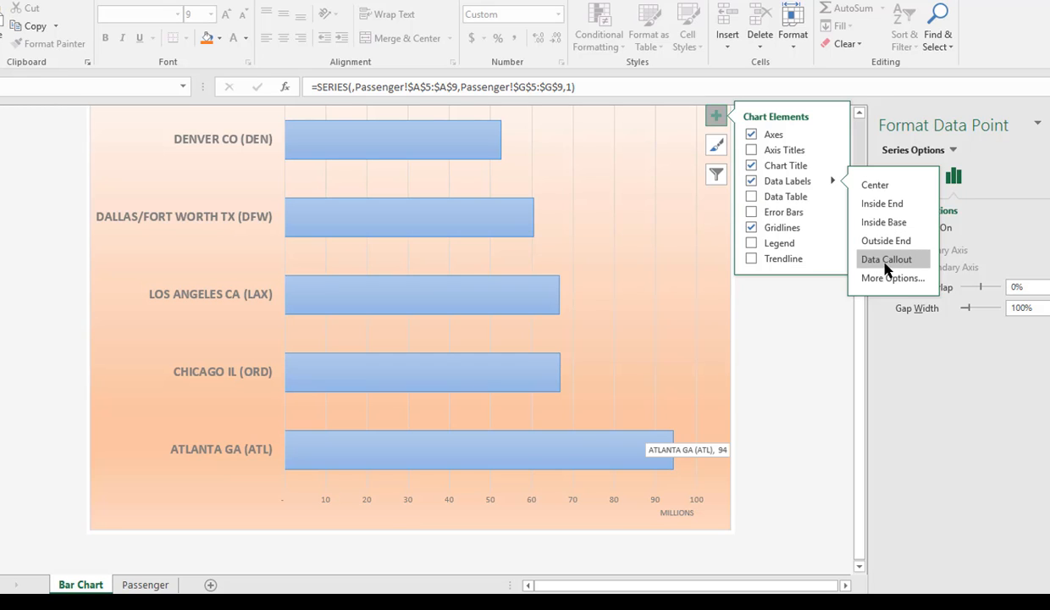
{"action": "left_click", "coordinate": [813, 368]}
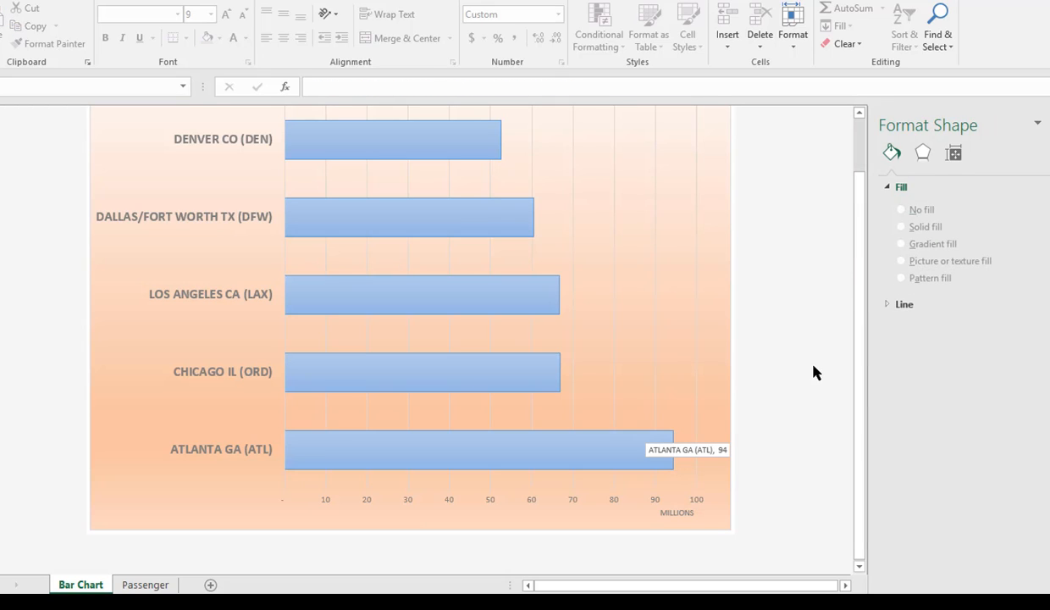
{"action": "scroll", "coordinate": [854, 177], "scroll_direction": "up", "scroll_amount": 1}
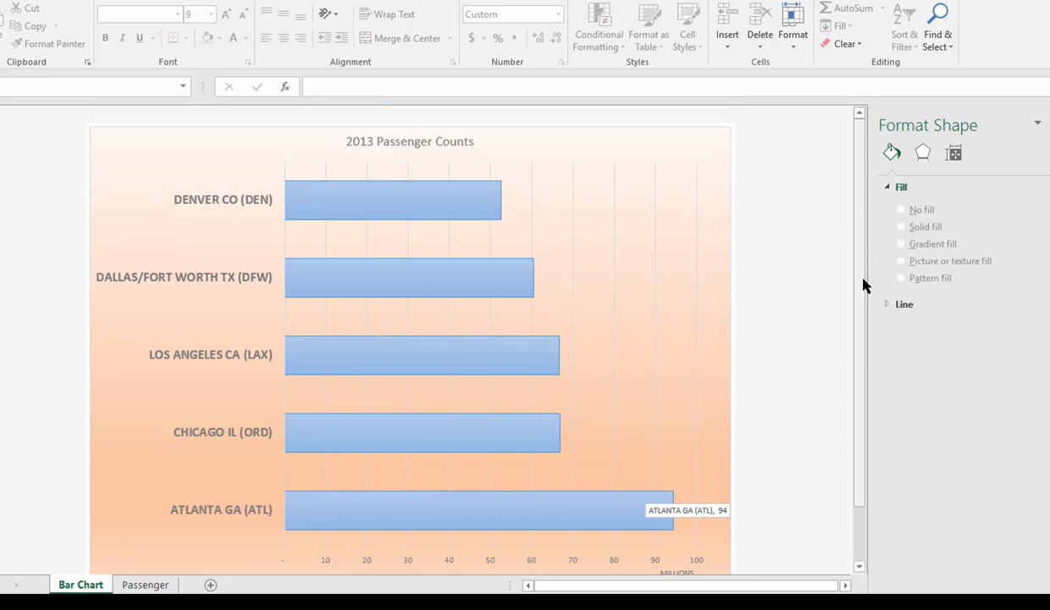
{"action": "scroll", "coordinate": [847, 322], "scroll_direction": "down", "scroll_amount": 1}
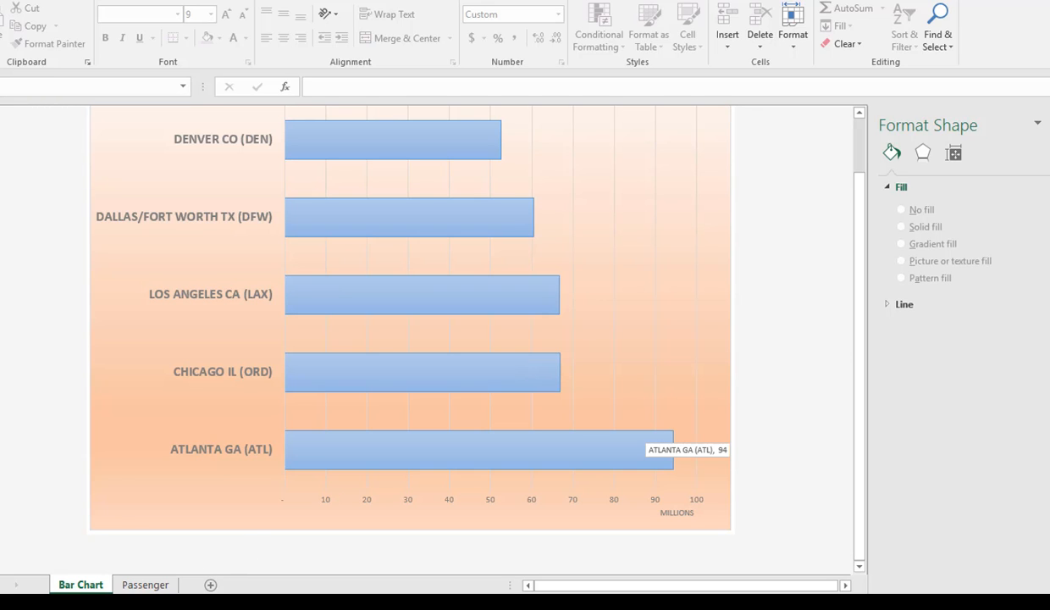
On the Passenger sheet, insert a pie chart from the year headers and the Atlanta passenger counts for 2008 to 2013.
{"action": "left_click", "coordinate": [145, 584]}
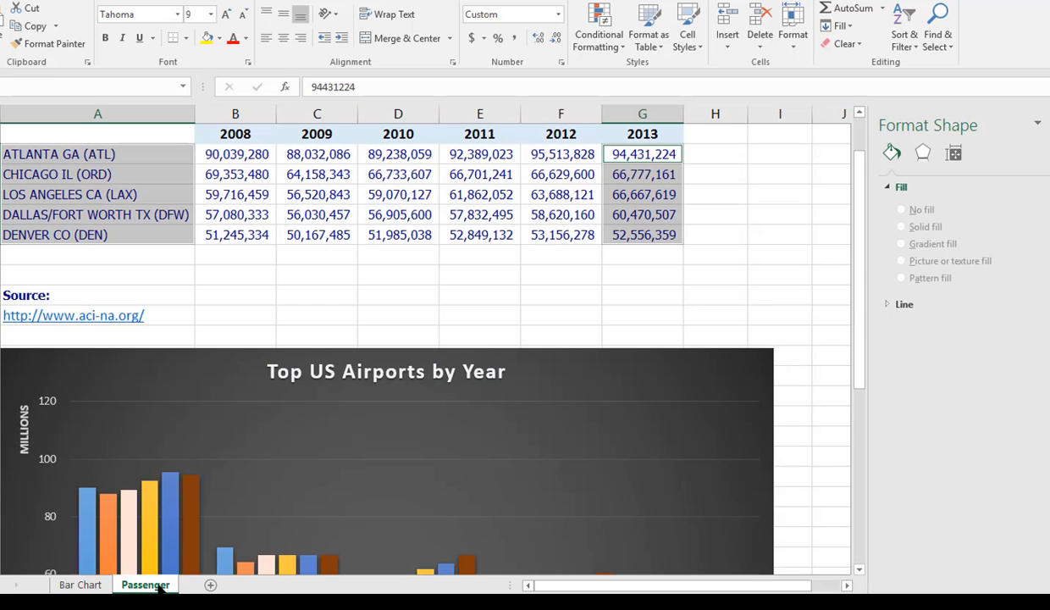
{"action": "left_click", "coordinate": [763, 263]}
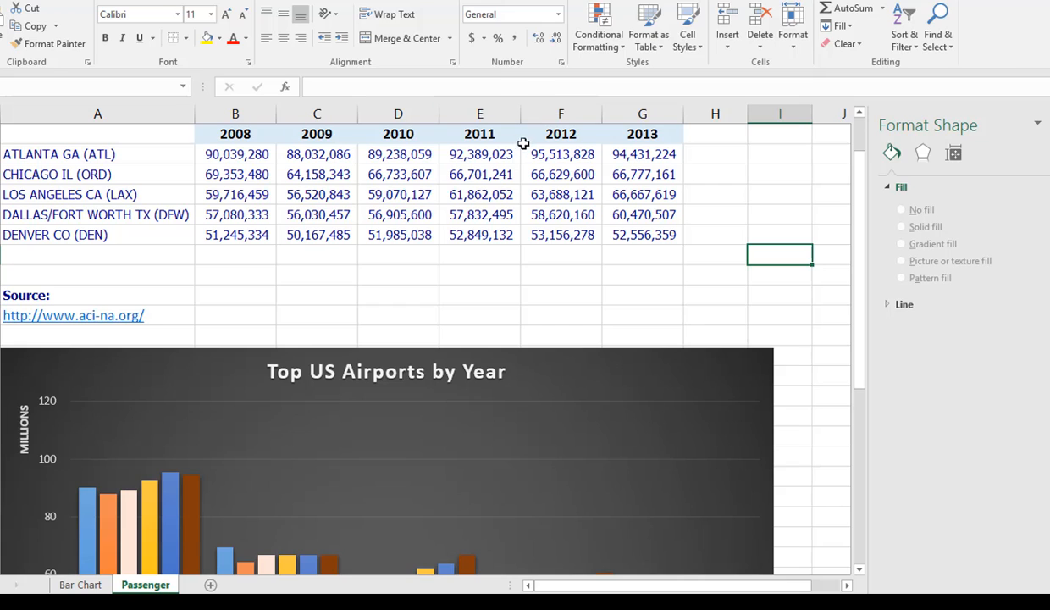
{"action": "left_click", "coordinate": [98, 156]}
{"action": "left_click", "coordinate": [206, 150]}
{"action": "left_click", "coordinate": [241, 194]}
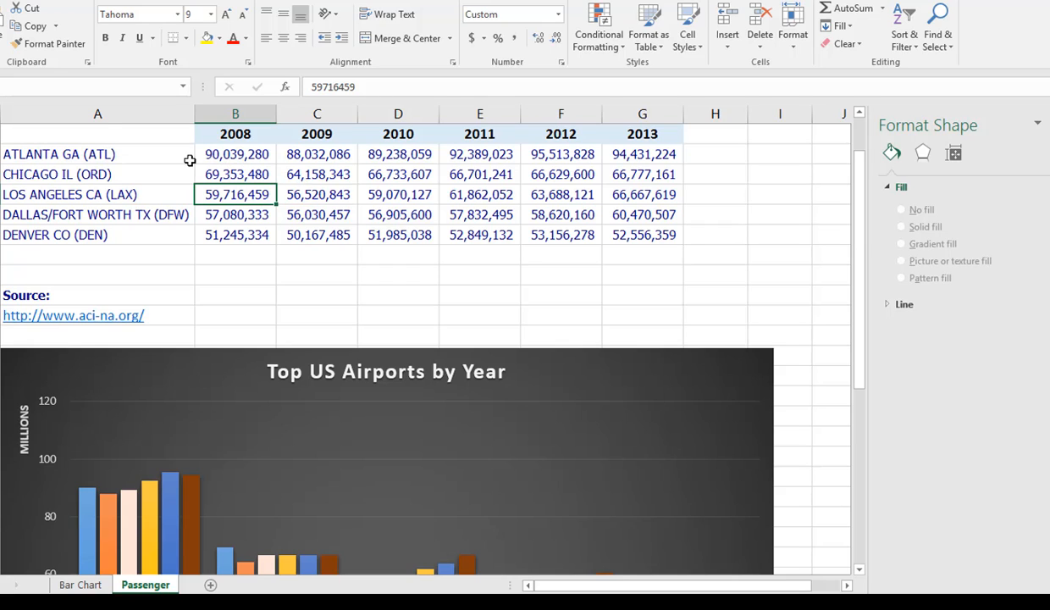
{"action": "left_click", "coordinate": [103, 135]}
{"action": "left_click_drag", "start_coordinate": [102, 148], "coordinate": [631, 149]}
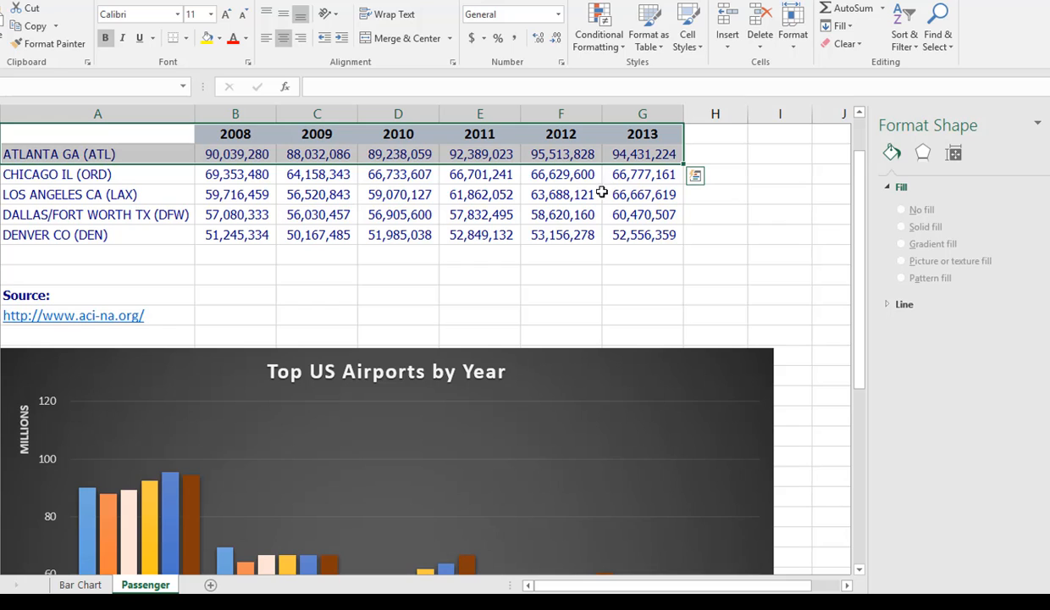
{"action": "left_click", "coordinate": [694, 175]}
{"action": "left_click", "coordinate": [624, 212]}
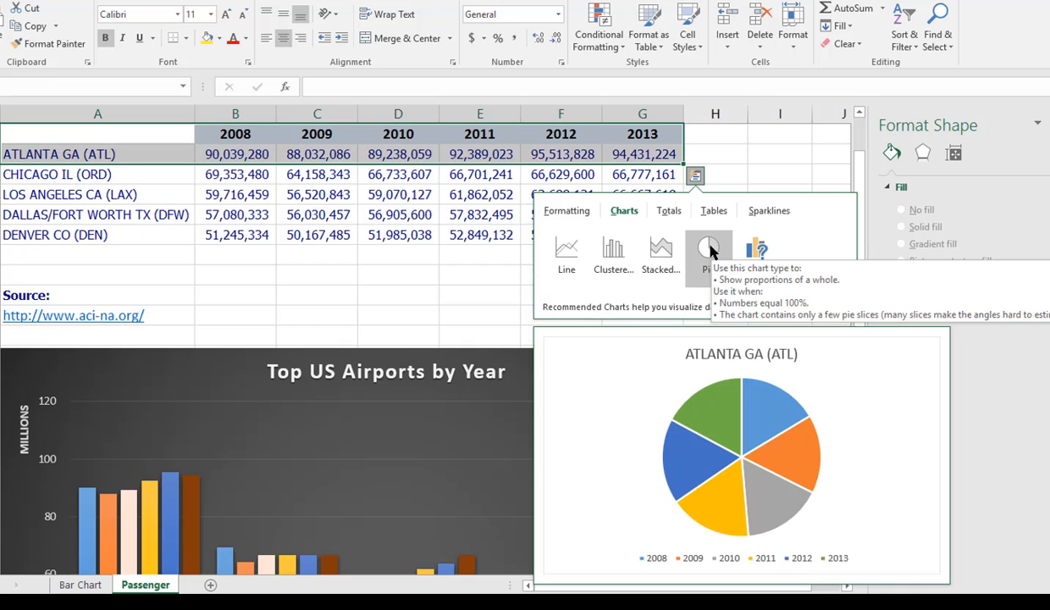
{"action": "left_click", "coordinate": [710, 251]}
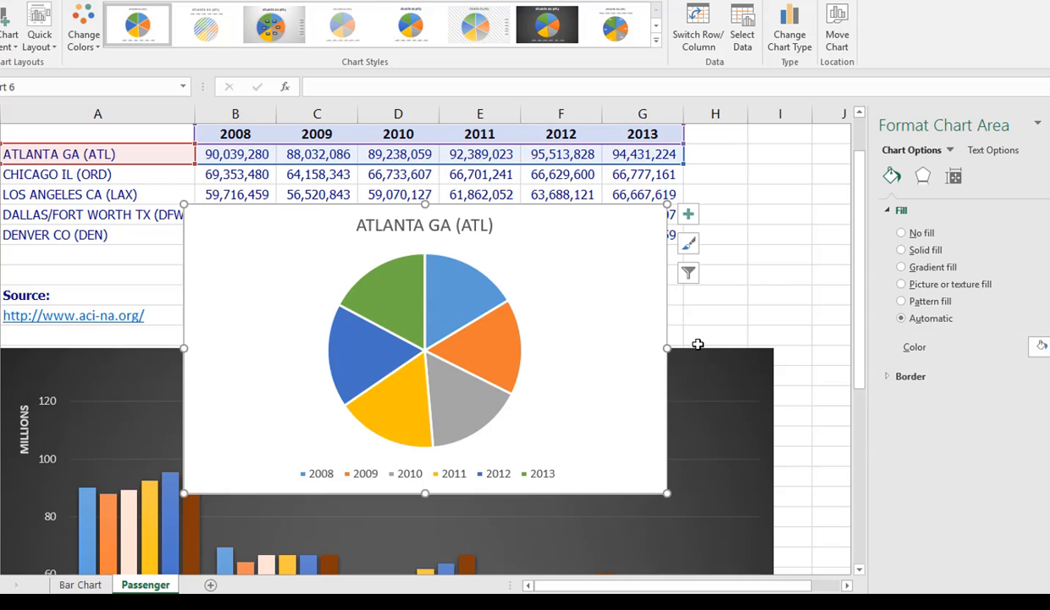
Apply the gray gradient chart style with dark percentage labels and the monochromatic orange palette to the Atlanta pie chart.
{"action": "left_click", "coordinate": [270, 25]}
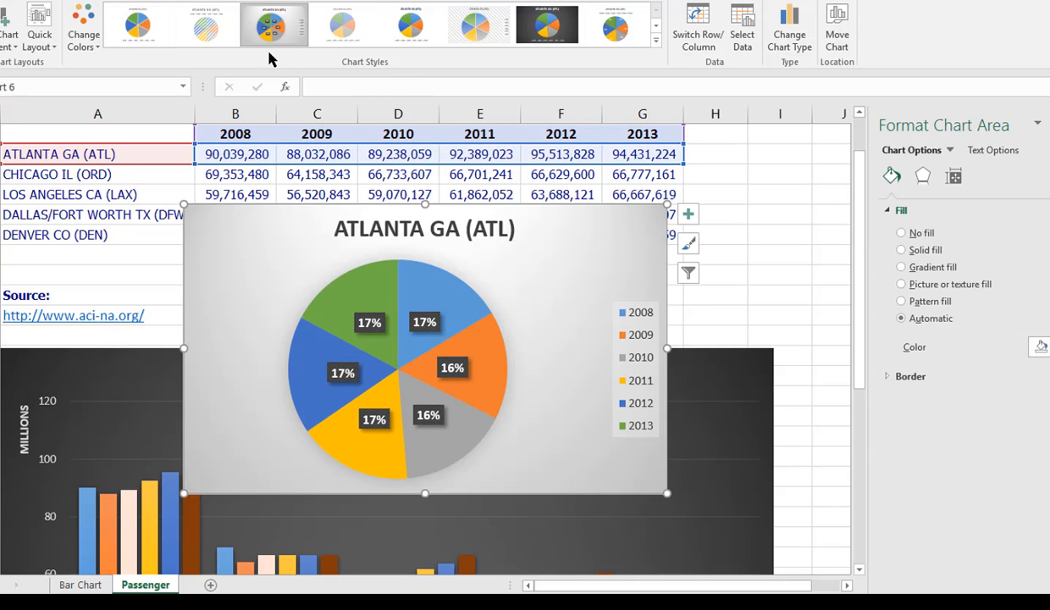
{"action": "left_click", "coordinate": [207, 28]}
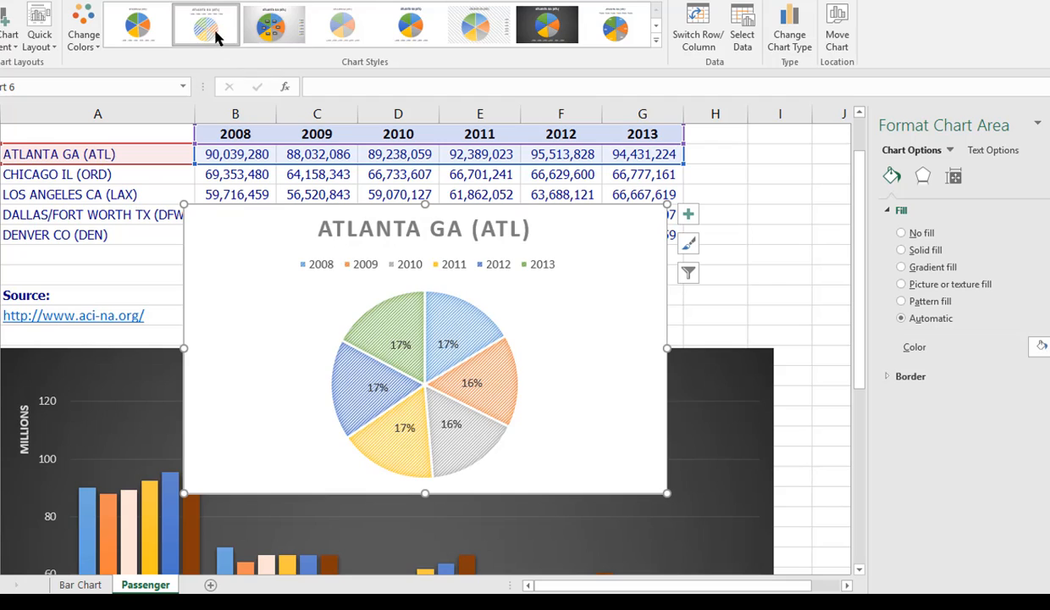
{"action": "left_click", "coordinate": [264, 32]}
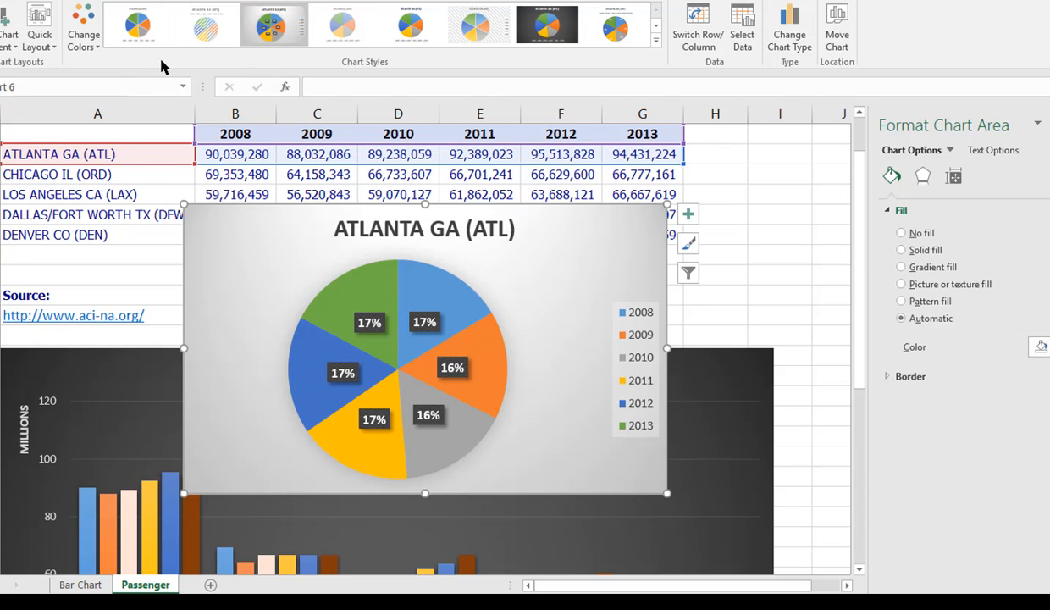
{"action": "left_click", "coordinate": [85, 30]}
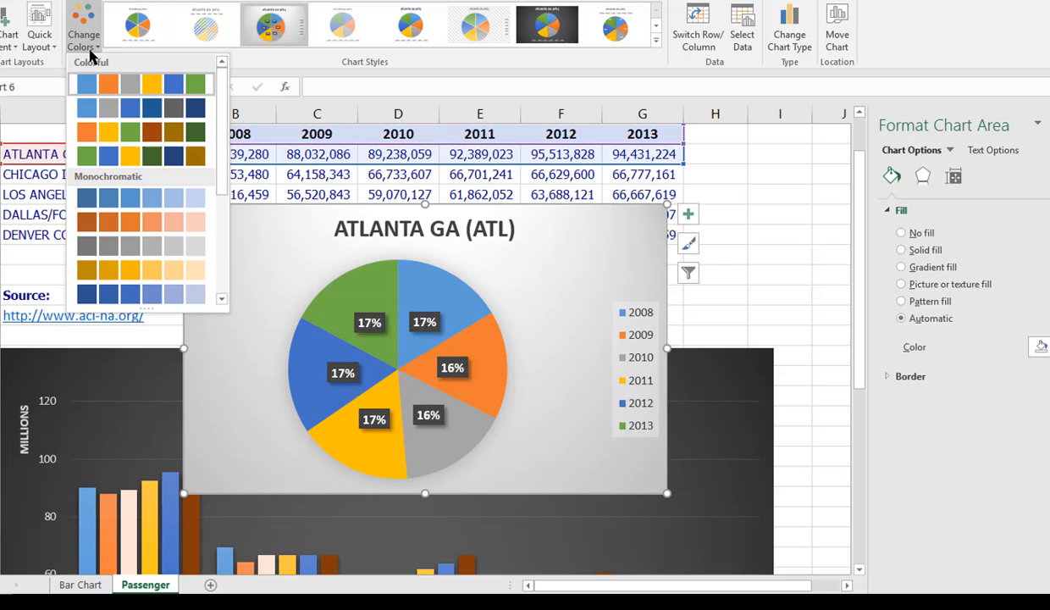
{"action": "left_click", "coordinate": [154, 222]}
{"action": "left_click", "coordinate": [83, 32]}
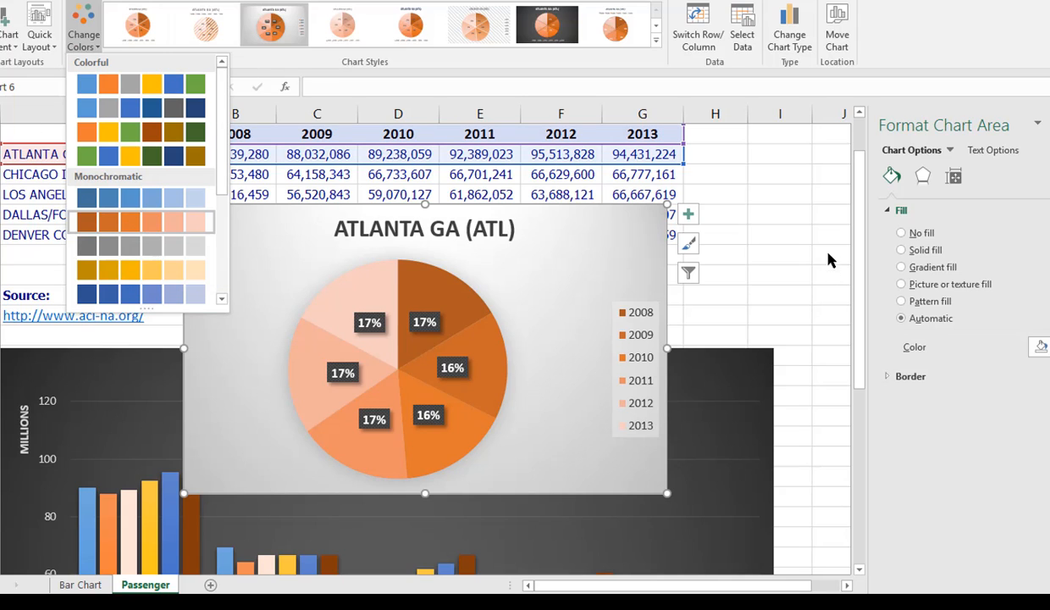
Select the Atlanta pie chart's legend and open its detailed position options.
{"action": "left_click", "coordinate": [621, 317]}
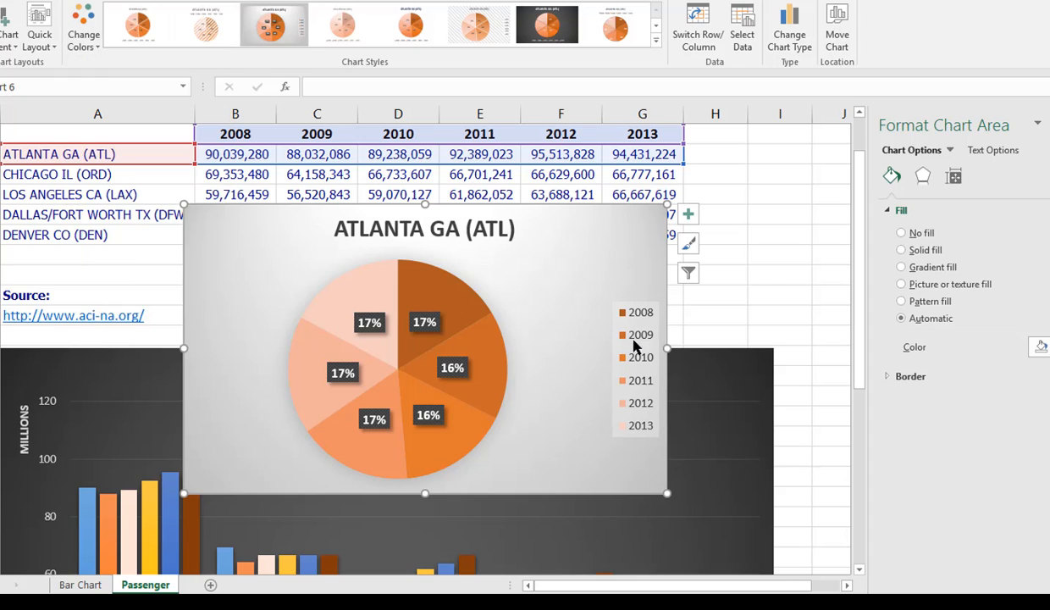
{"action": "left_click", "coordinate": [641, 338]}
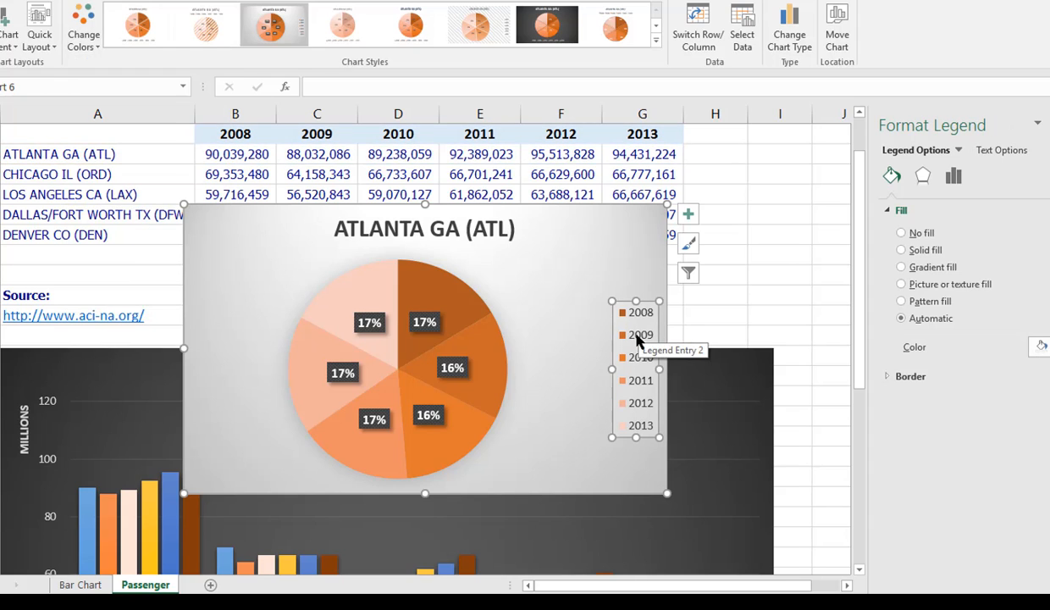
{"action": "left_click", "coordinate": [689, 218]}
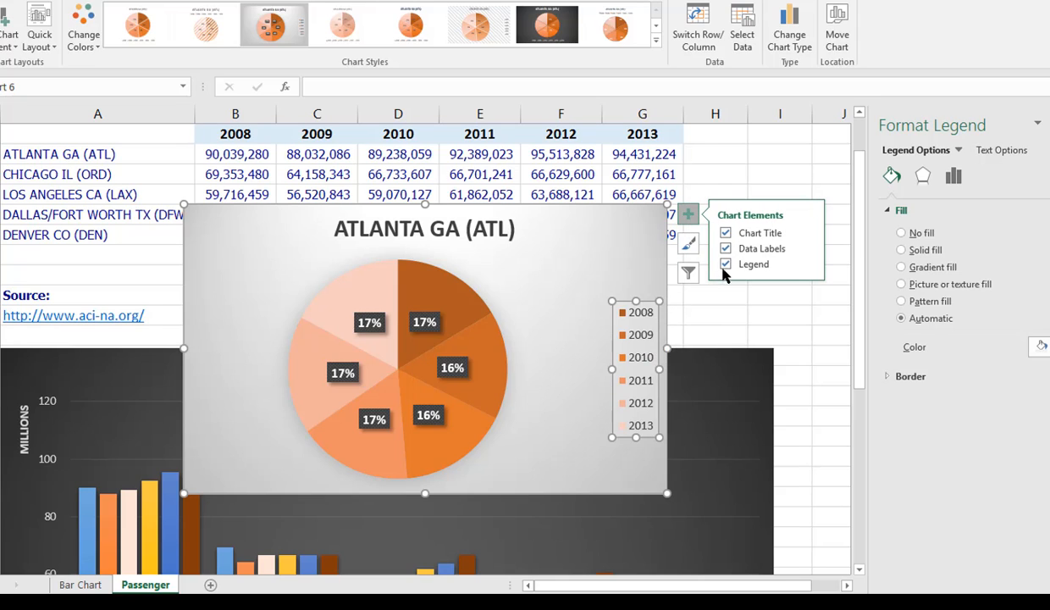
{"action": "left_click", "coordinate": [807, 265]}
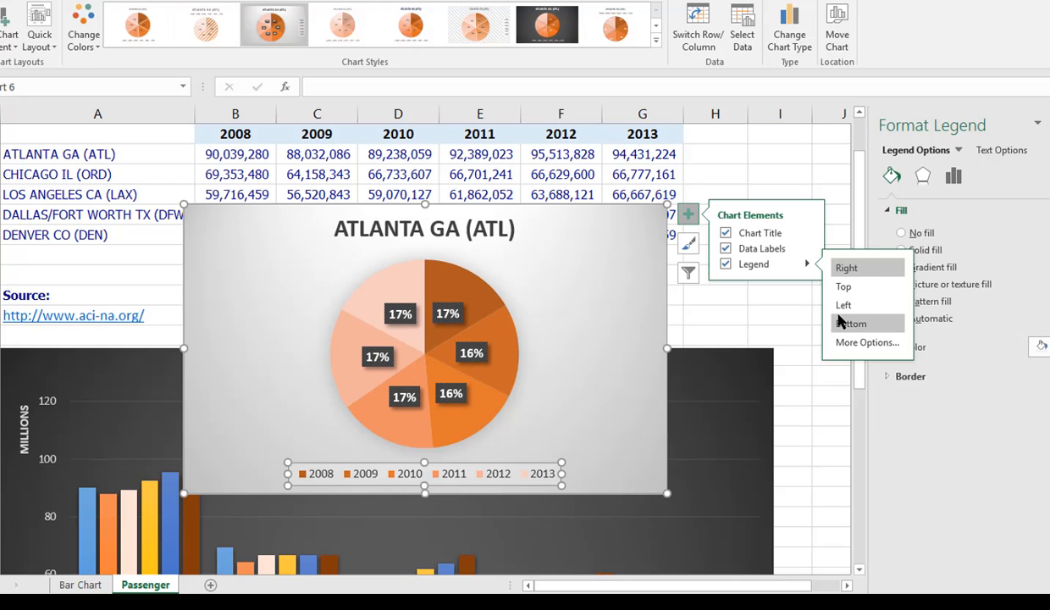
{"action": "left_click", "coordinate": [856, 342]}
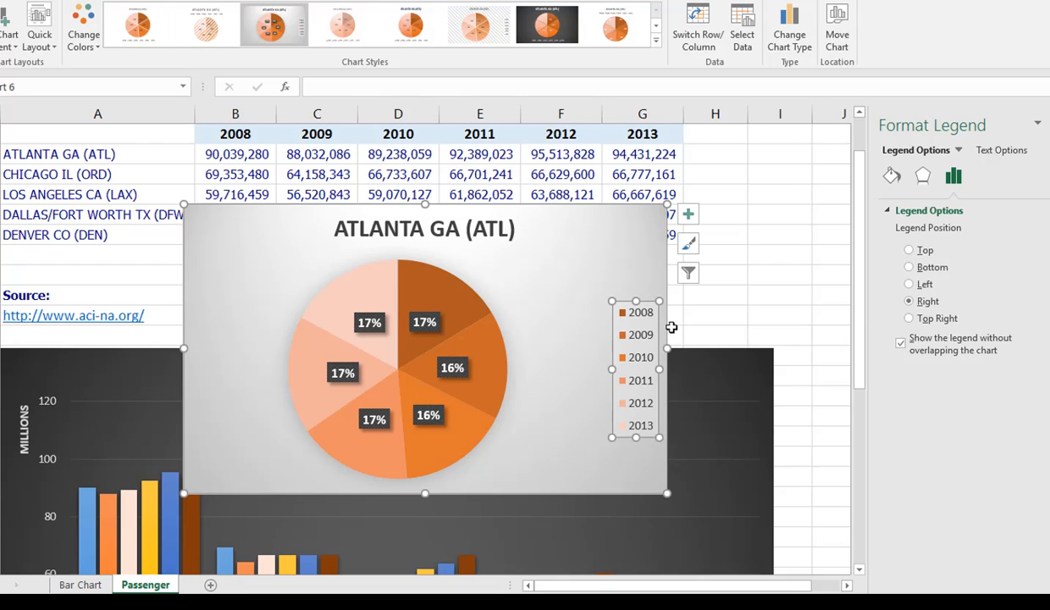
Apply the quick layout that replaces the Atlanta pie chart's legend with year and percentage labels on the slices.
{"action": "left_click", "coordinate": [40, 26]}
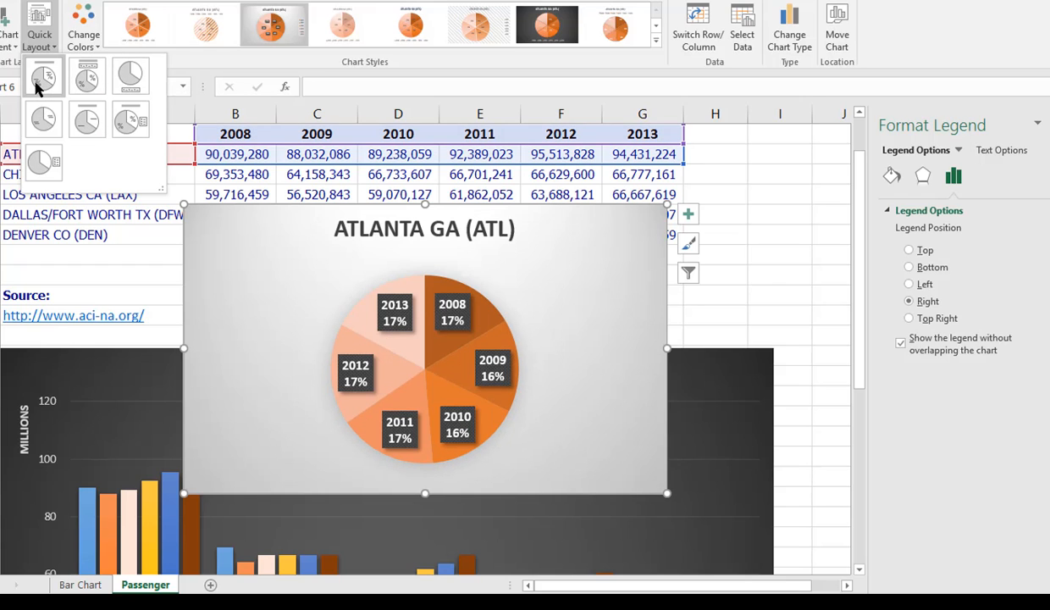
{"action": "left_click", "coordinate": [37, 78]}
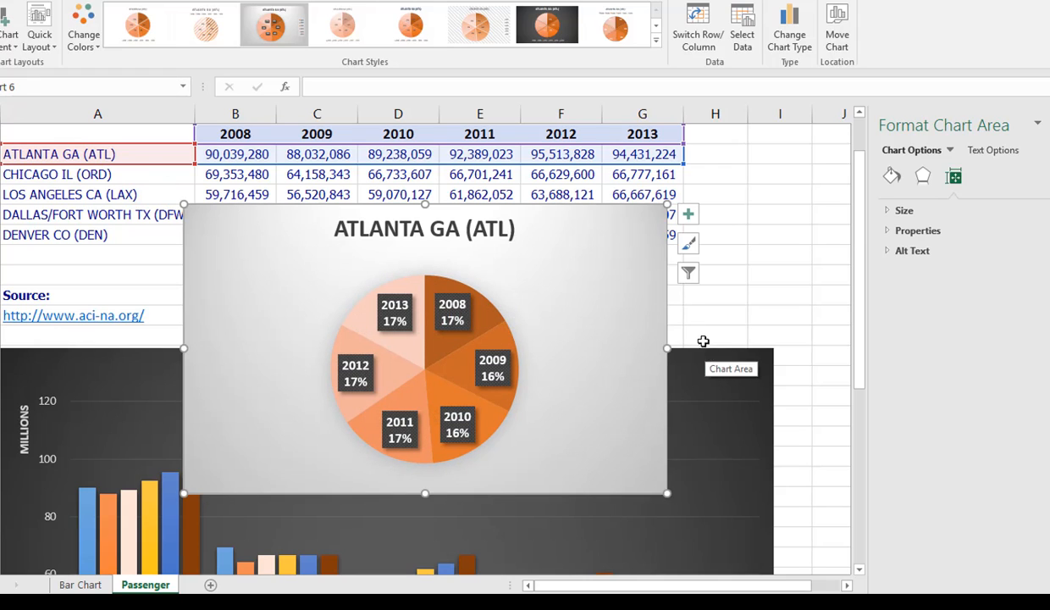
{"action": "left_click", "coordinate": [790, 30]}
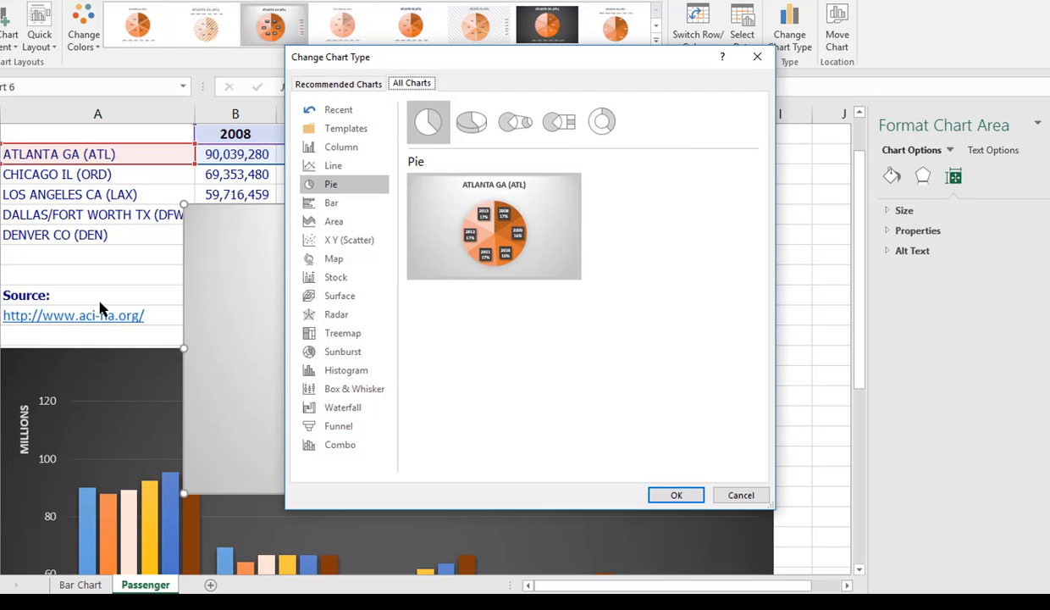
{"action": "left_click", "coordinate": [351, 147]}
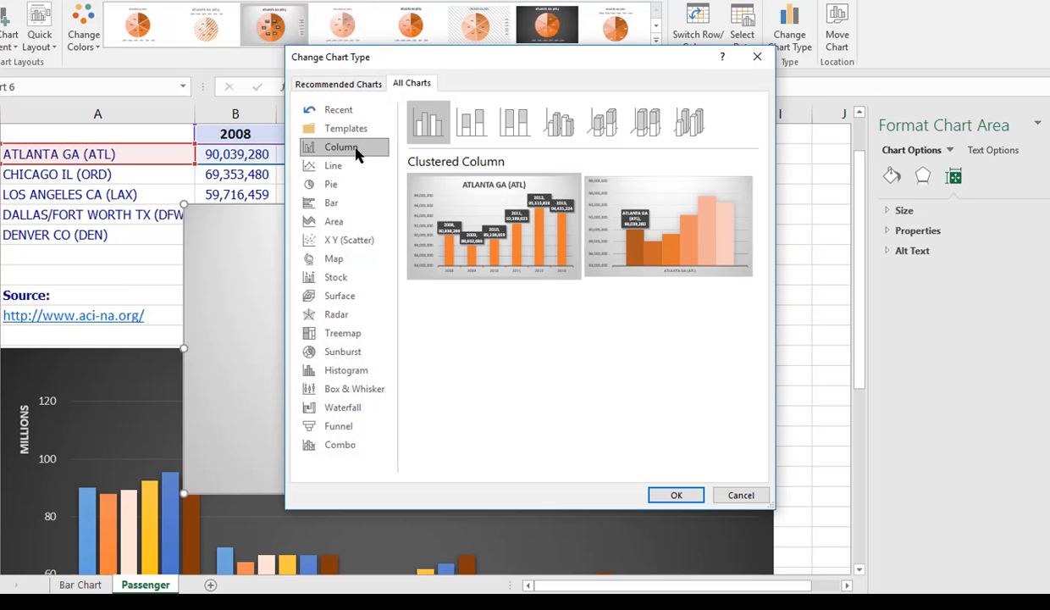
{"action": "left_click", "coordinate": [742, 497]}
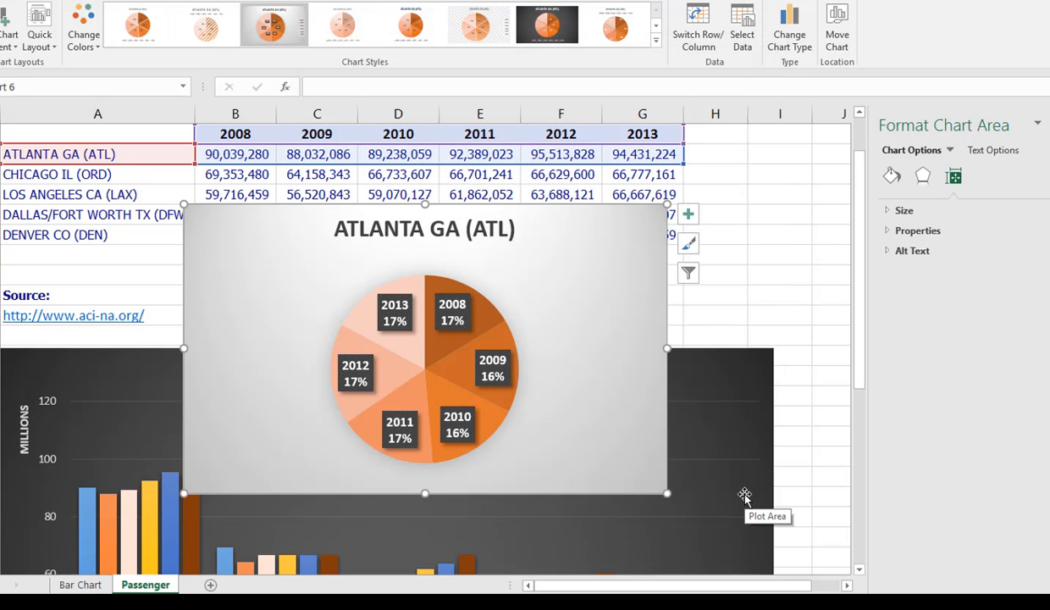